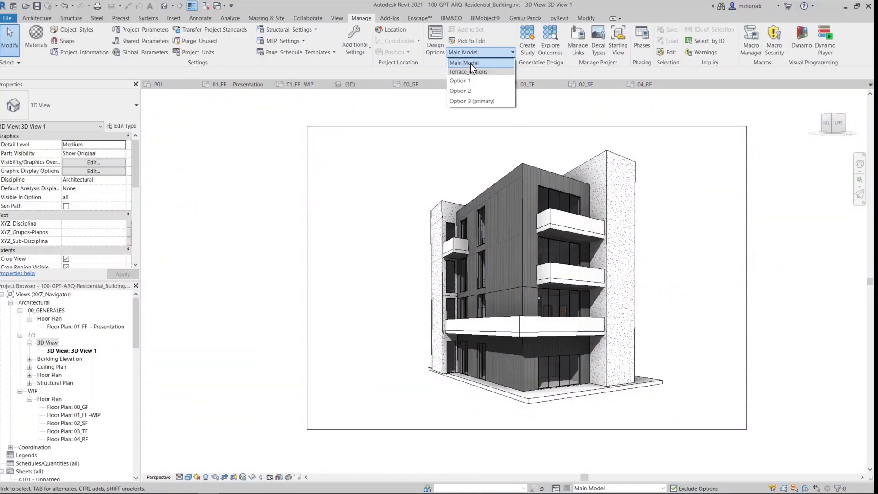
Step: Compare Terrace_options Options 1, 2 and 3 in the 3D View 1 perspective, finishing with the Main Model active
{"action": "left_click", "coordinate": [469, 79]}
{"action": "left_click", "coordinate": [485, 51]}
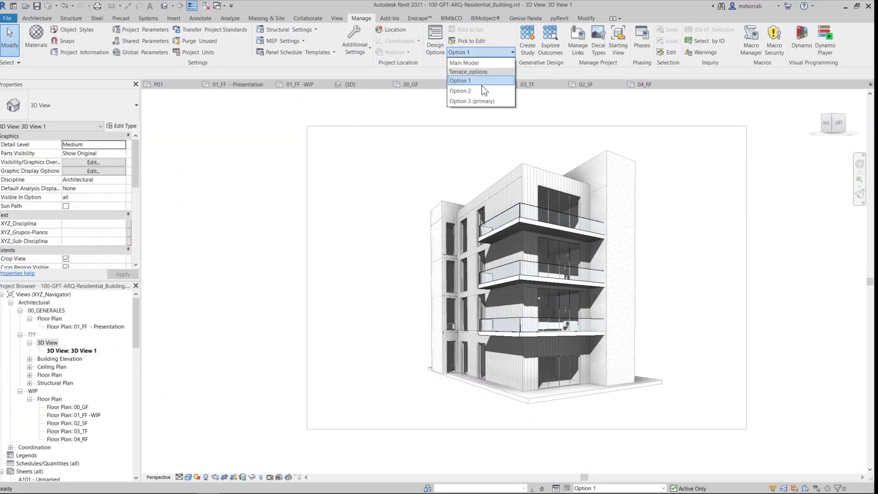
{"action": "left_click", "coordinate": [481, 91]}
{"action": "left_click", "coordinate": [472, 52]}
{"action": "left_click", "coordinate": [472, 100]}
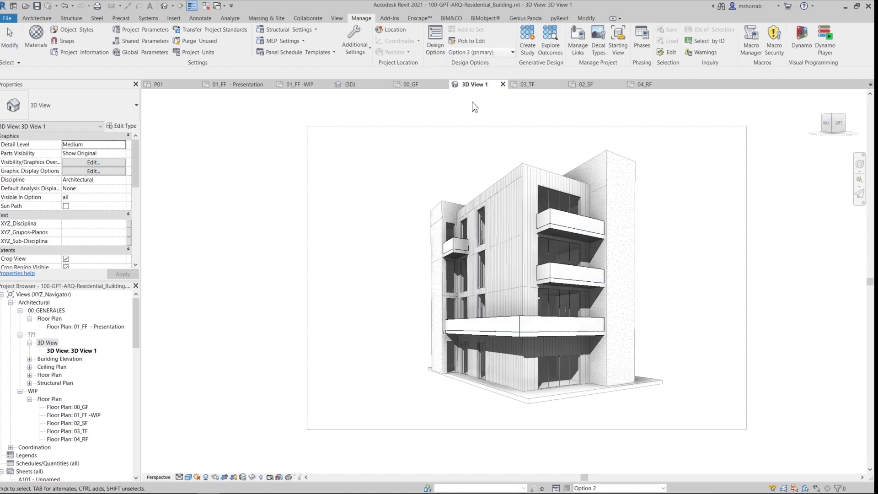
{"action": "left_click", "coordinate": [474, 50]}
{"action": "left_click", "coordinate": [470, 91]}
{"action": "left_click", "coordinate": [475, 51]}
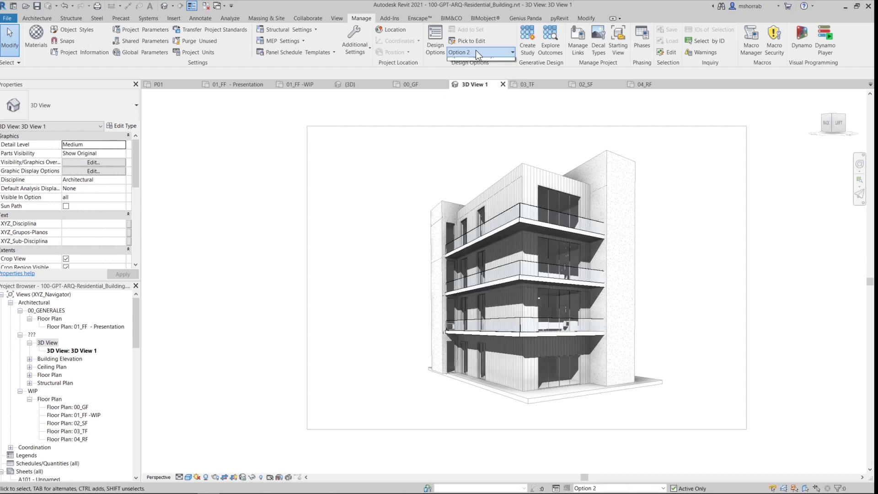
{"action": "left_click", "coordinate": [472, 80]}
{"action": "left_click", "coordinate": [478, 51]}
{"action": "left_click", "coordinate": [477, 59]}
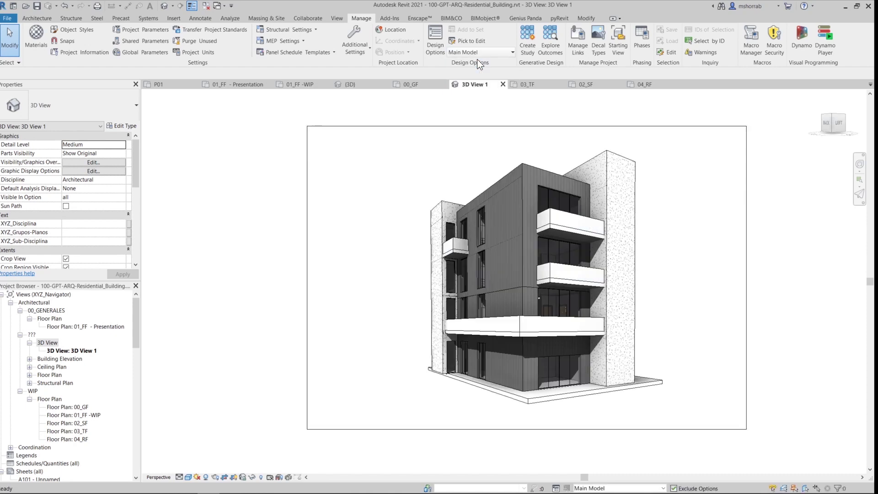
Step: Make Option 2 the primary option of the Terrace_options set and close the Design Options dialog
{"action": "left_click", "coordinate": [435, 40]}
{"action": "left_click", "coordinate": [650, 136]}
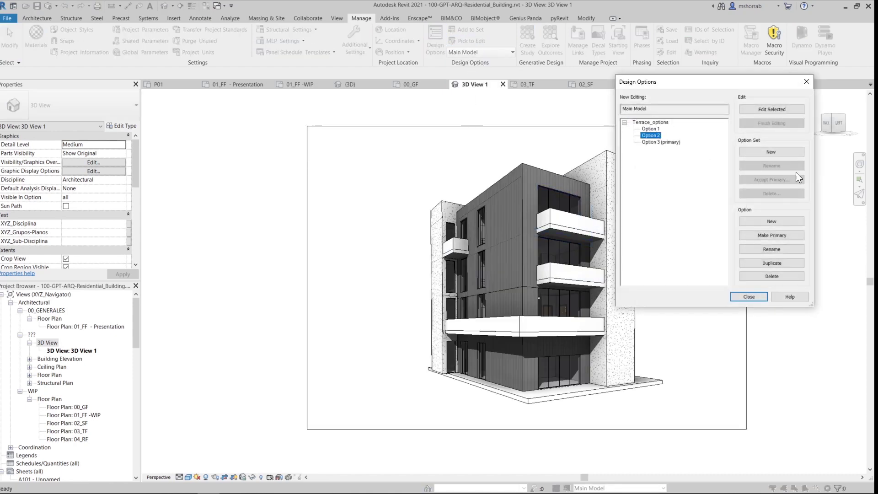
{"action": "left_click", "coordinate": [771, 235]}
{"action": "left_click", "coordinate": [748, 297]}
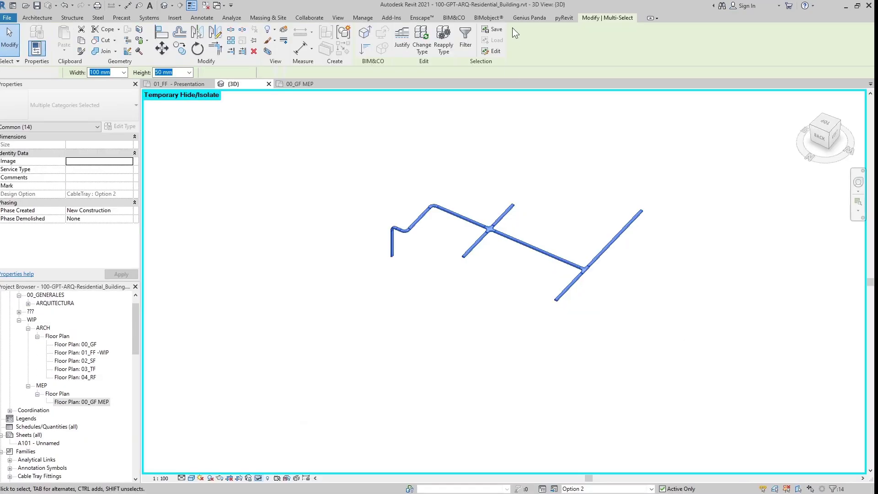
Step: Clear the cable tray selection and compare cable tray Option 1 with Option 2 in the 3D view
{"action": "key", "text": "Escape"}
{"action": "left_click", "coordinate": [475, 51]}
{"action": "left_click", "coordinate": [474, 78]}
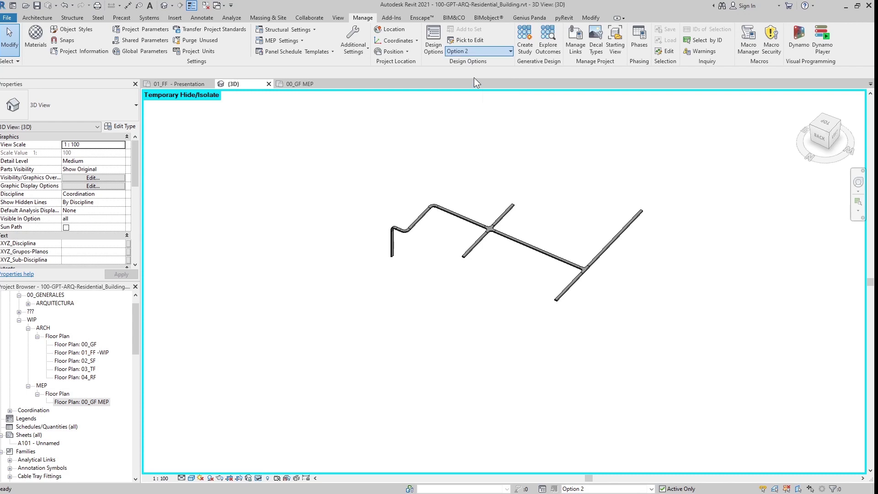
{"action": "middle_click_drag", "start_coordinate": [465, 282], "coordinate": [471, 226], "text": "shift"}
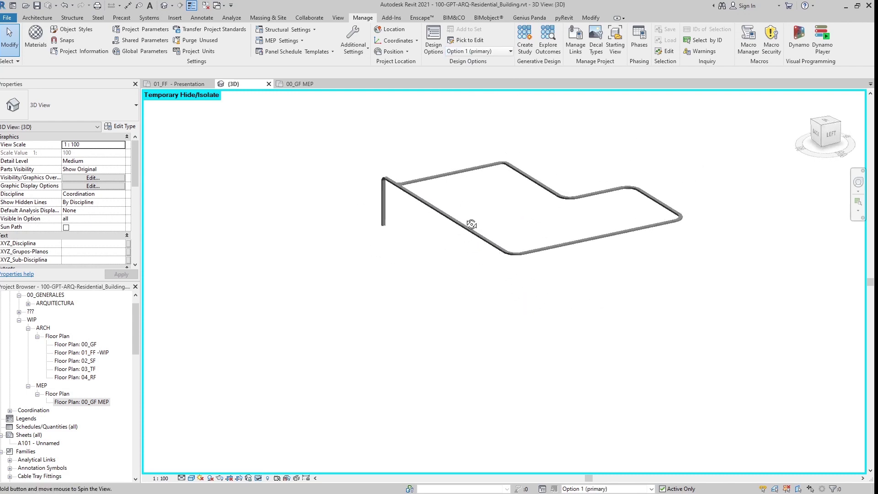
{"action": "left_click", "coordinate": [475, 51]}
{"action": "left_click", "coordinate": [470, 88]}
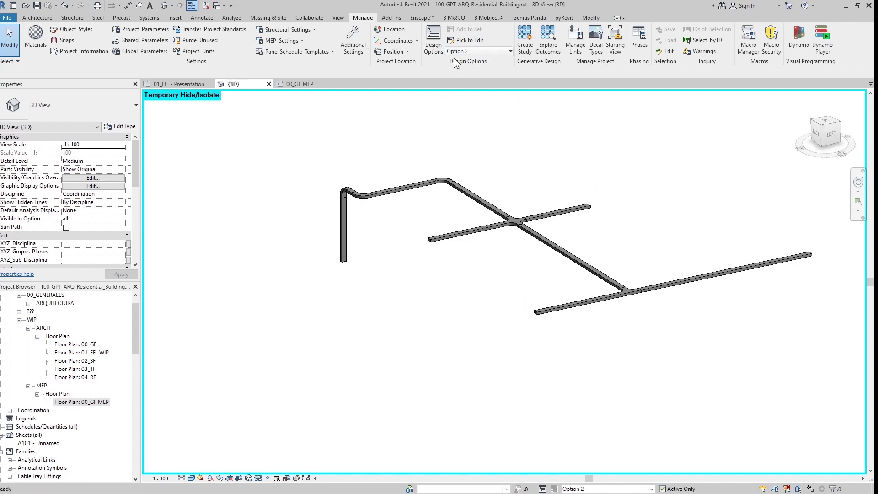
Step: Open the 00_GF MEP floor plan and switch it to cable tray Option 1
{"action": "left_click", "coordinate": [301, 84]}
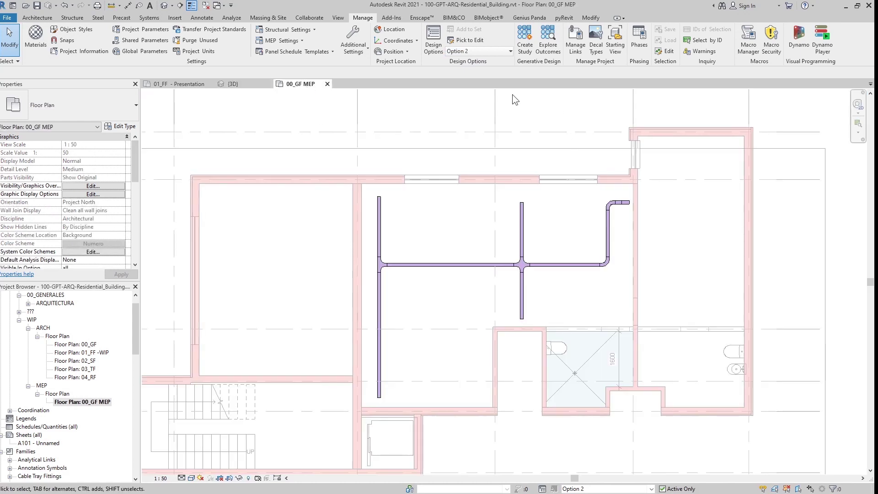
{"action": "left_click", "coordinate": [479, 51]}
{"action": "left_click", "coordinate": [476, 78]}
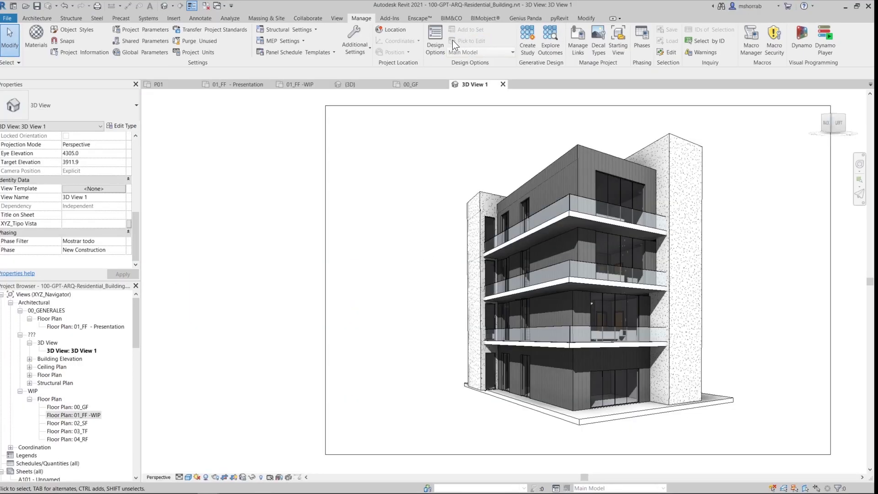
Step: Create a design option set named Terrace_options and add a second option to it
{"action": "left_click", "coordinate": [444, 42]}
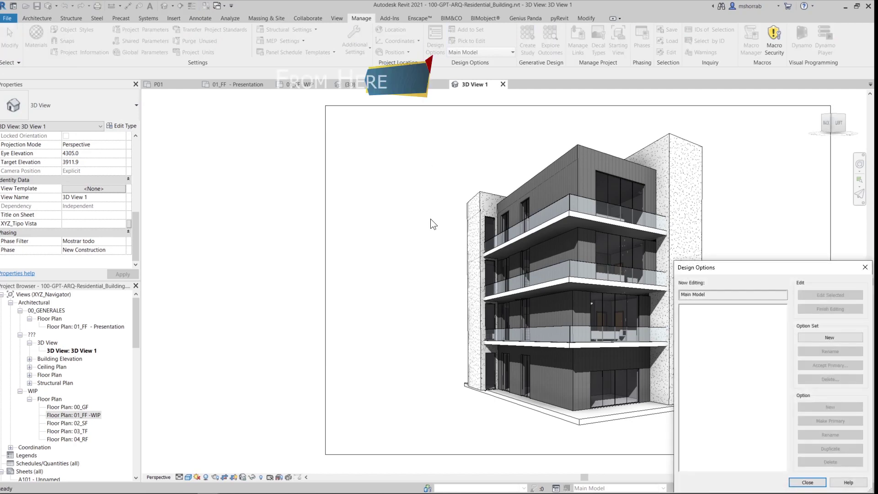
{"action": "left_click_drag", "start_coordinate": [774, 271], "coordinate": [589, 102]}
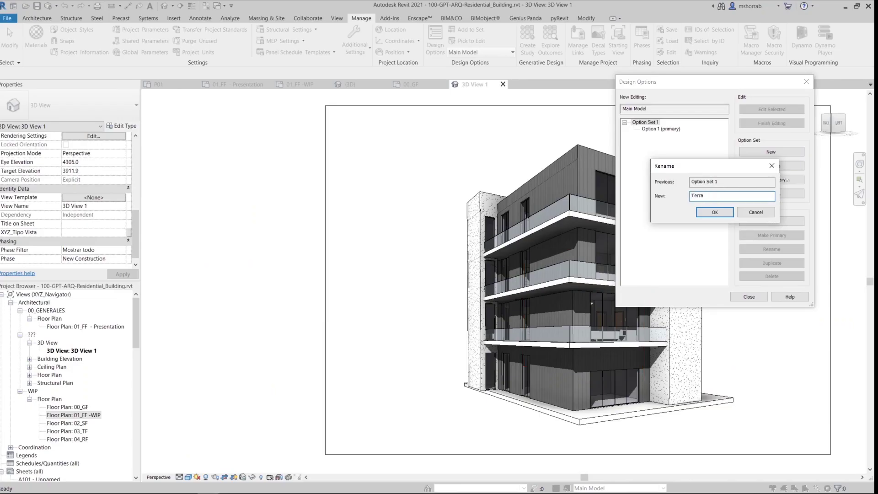
{"action": "key", "text": "Return"}
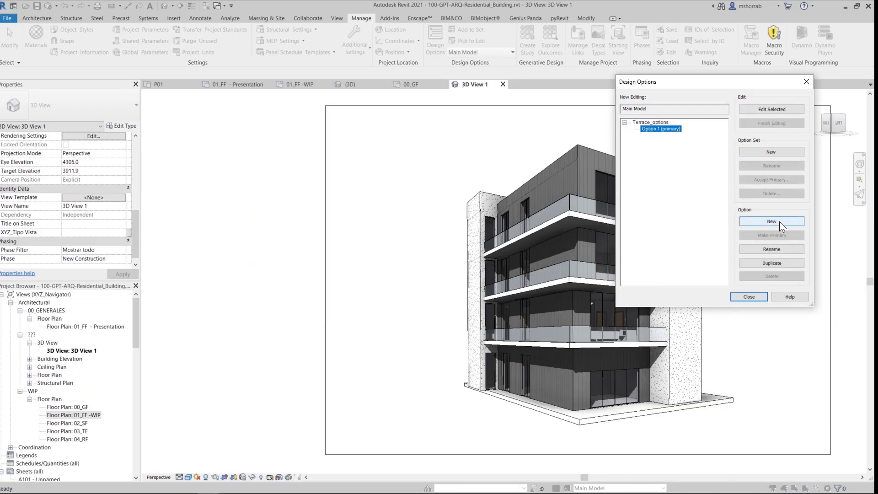
{"action": "left_click", "coordinate": [779, 221]}
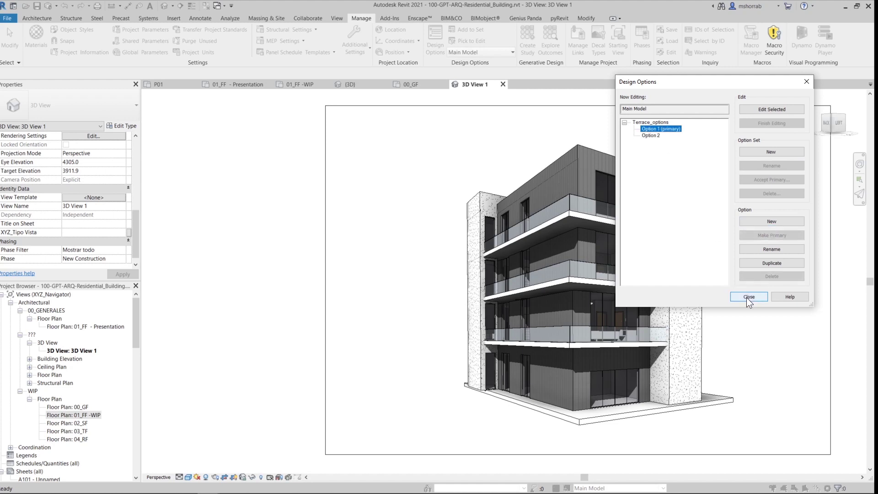
Step: Activate Option 1 (primary) for editing, close the Design Options dialog, and leave Pick to Edit without picking an element
{"action": "left_click", "coordinate": [790, 111]}
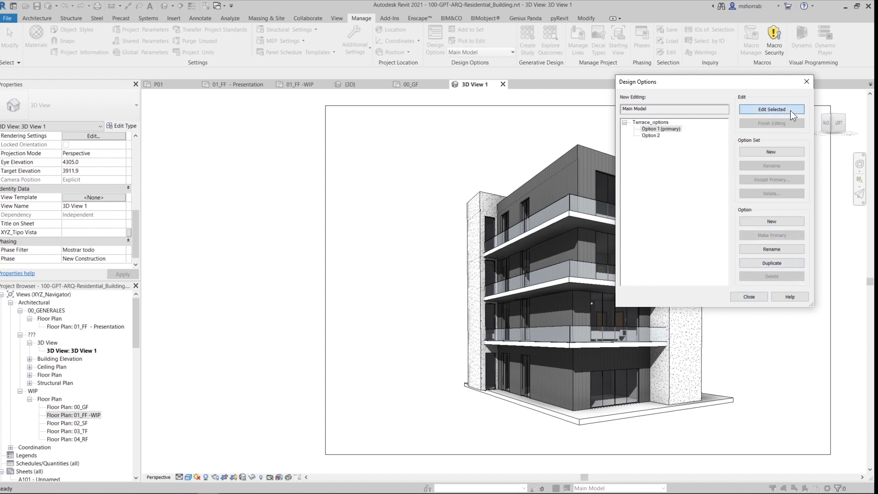
{"action": "left_click", "coordinate": [748, 297]}
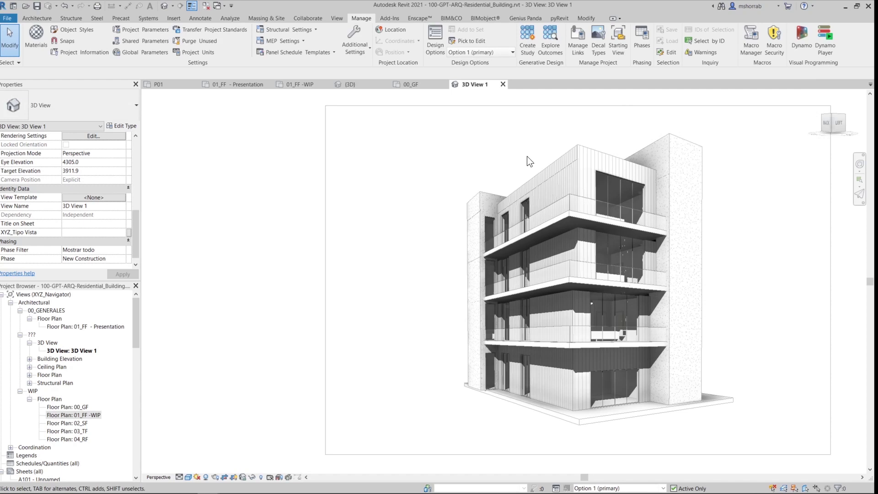
{"action": "left_click", "coordinate": [471, 41]}
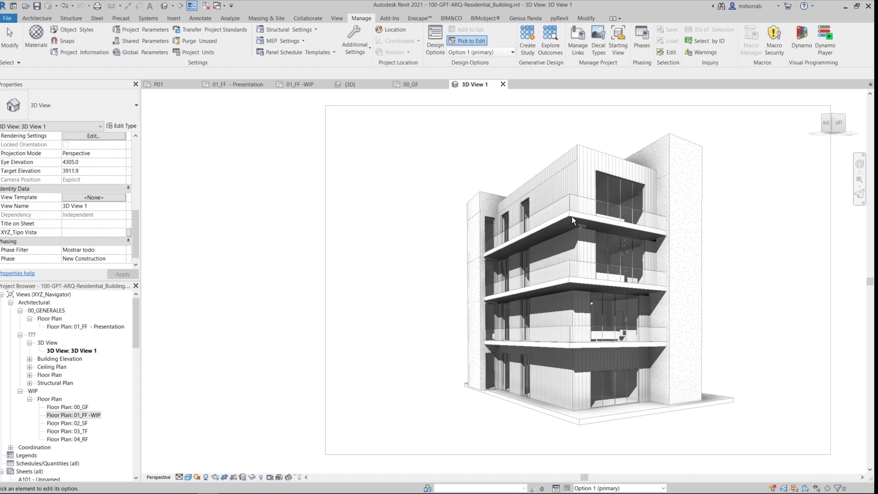
{"action": "key", "text": "Escape"}
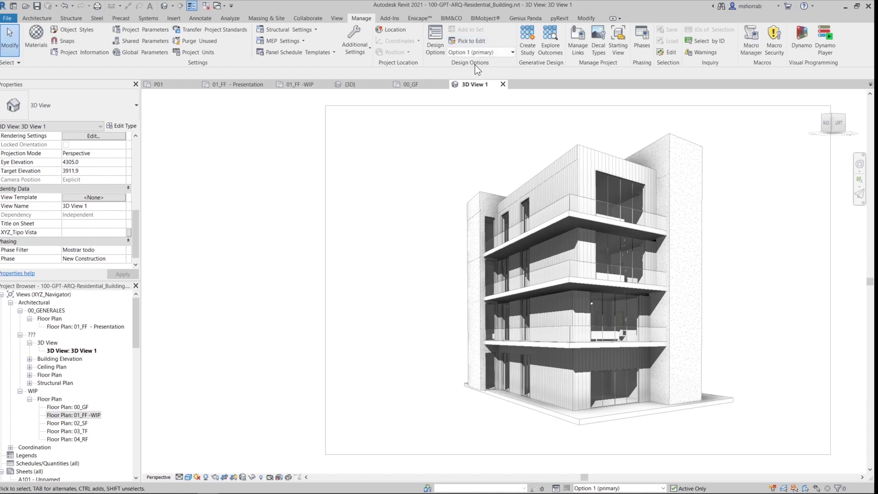
Step: Switch to the {3D} view and make the Main Model the active design option
{"action": "scroll", "coordinate": [572, 275], "scroll_direction": "down", "scroll_amount": 1}
{"action": "middle_click_drag", "start_coordinate": [571, 275], "coordinate": [533, 260]}
{"action": "scroll", "coordinate": [520, 276], "scroll_direction": "up", "scroll_amount": 1}
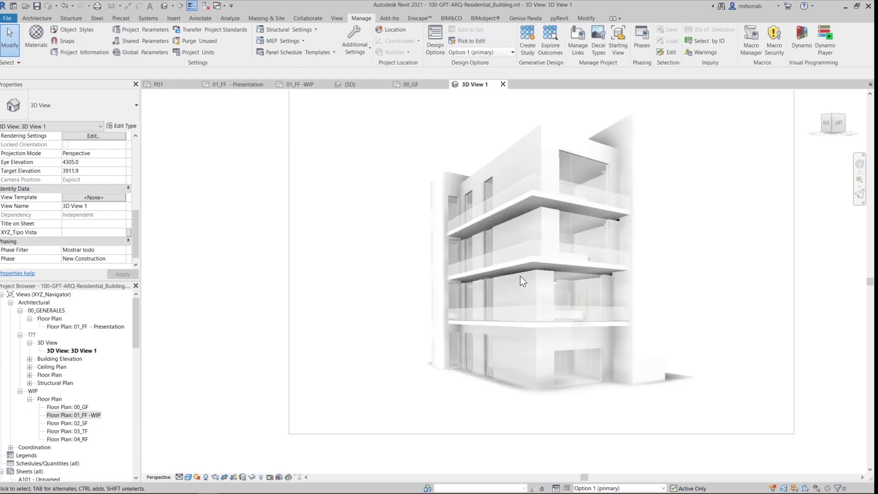
{"action": "key", "text": "ctrl+Tab"}
{"action": "scroll", "coordinate": [518, 276], "scroll_direction": "down", "scroll_amount": 1}
{"action": "middle_click_drag", "start_coordinate": [625, 448], "coordinate": [531, 252]}
{"action": "scroll", "coordinate": [531, 253], "scroll_direction": "down", "scroll_amount": 1}
{"action": "middle_click_drag", "start_coordinate": [491, 218], "coordinate": [515, 276]}
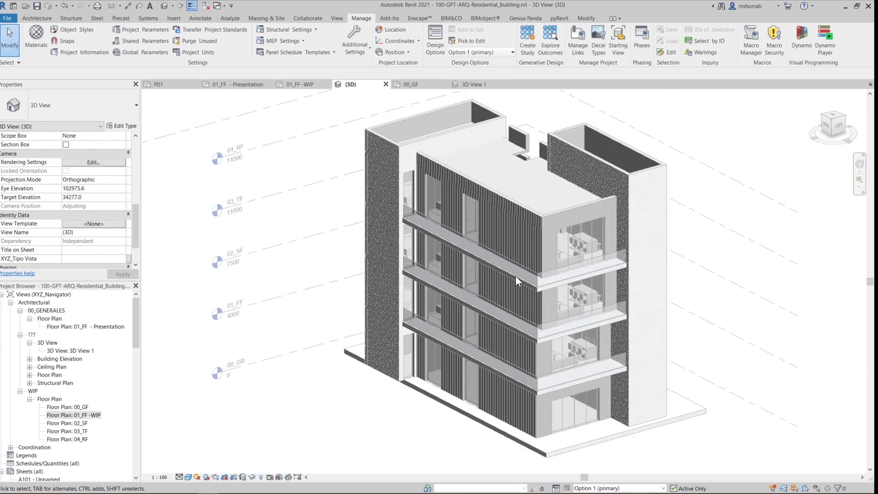
{"action": "left_click", "coordinate": [481, 53]}
{"action": "left_click", "coordinate": [493, 62]}
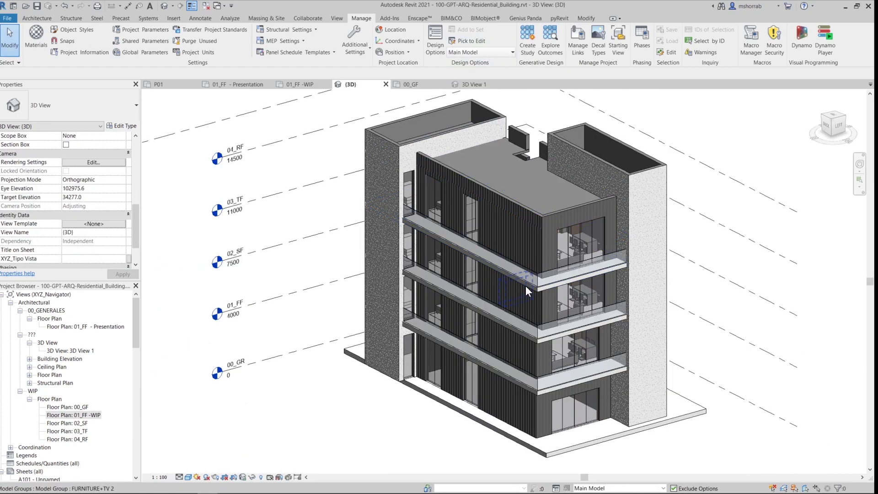
{"action": "left_click", "coordinate": [547, 287]}
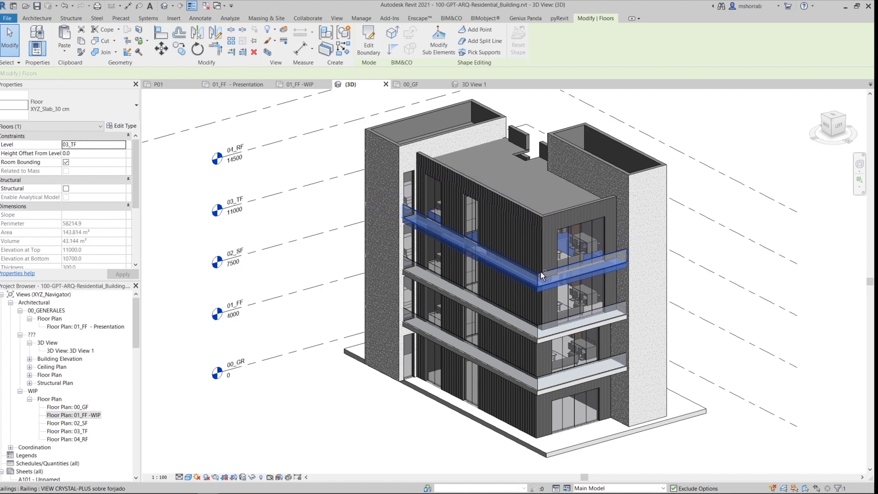
{"action": "left_click", "coordinate": [561, 316], "text": "ctrl"}
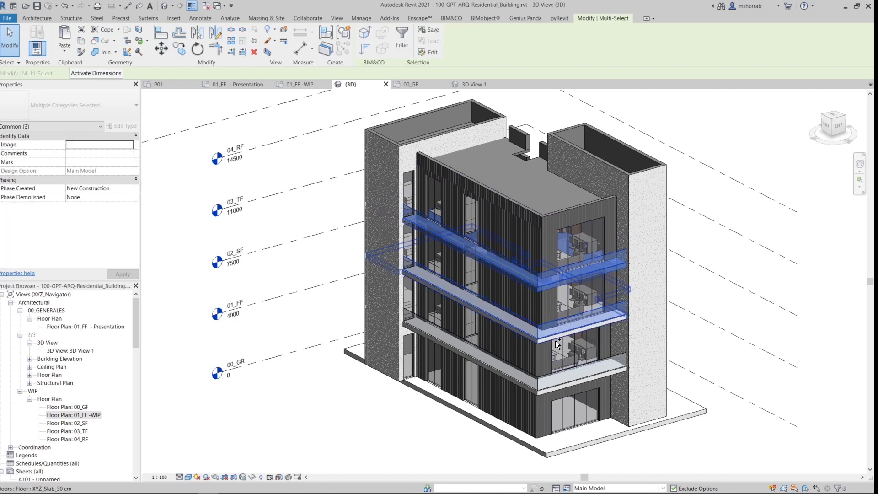
{"action": "left_click", "coordinate": [605, 375], "text": "ctrl"}
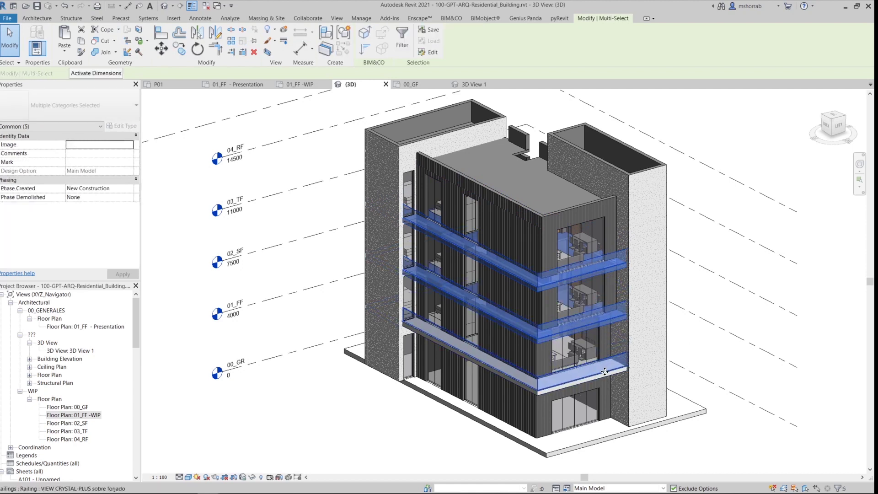
{"action": "left_click", "coordinate": [361, 18]}
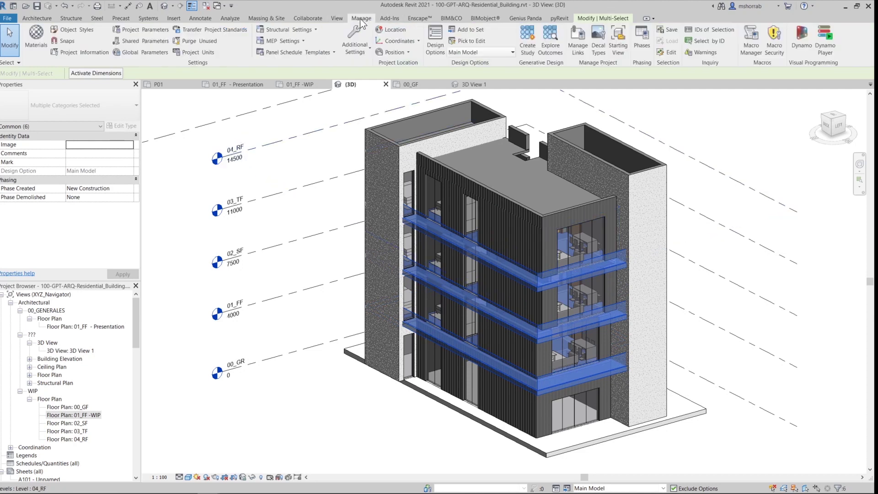
{"action": "key", "text": "Escape"}
Step: Add the three terrace slabs and their glass railings to Option 1 (primary) and Option 2 of the Terrace_options set
{"action": "left_click", "coordinate": [522, 288]}
{"action": "left_click", "coordinate": [540, 271], "text": "ctrl"}
{"action": "left_click", "coordinate": [567, 315], "text": "ctrl"}
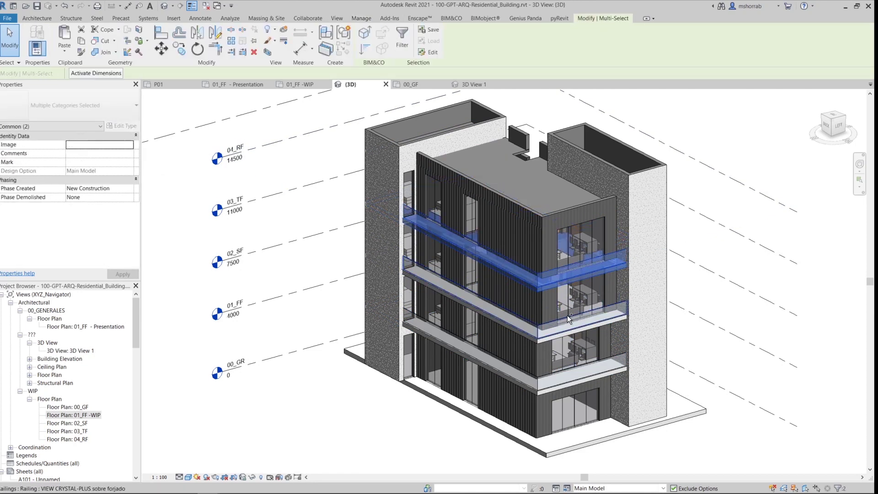
{"action": "left_click", "coordinate": [555, 339], "text": "ctrl"}
{"action": "left_click", "coordinate": [604, 373], "text": "ctrl"}
{"action": "left_click", "coordinate": [602, 377], "text": "ctrl"}
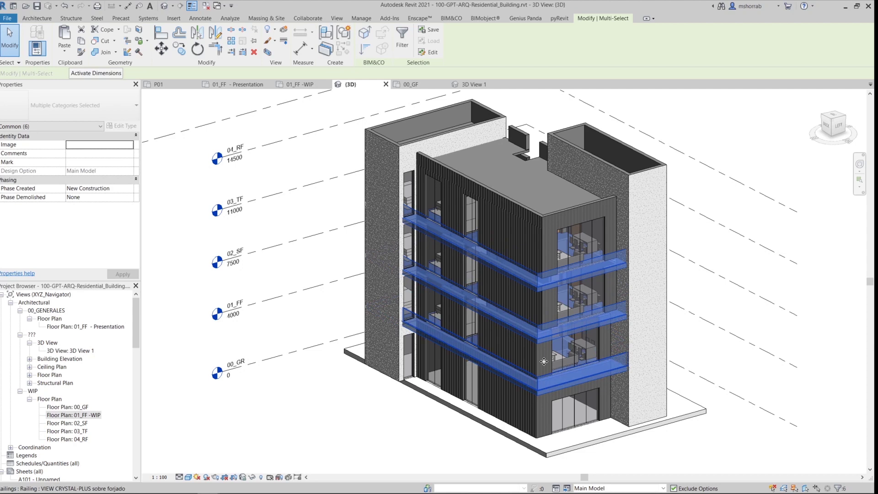
{"action": "left_click", "coordinate": [361, 18]}
{"action": "left_click", "coordinate": [467, 30]}
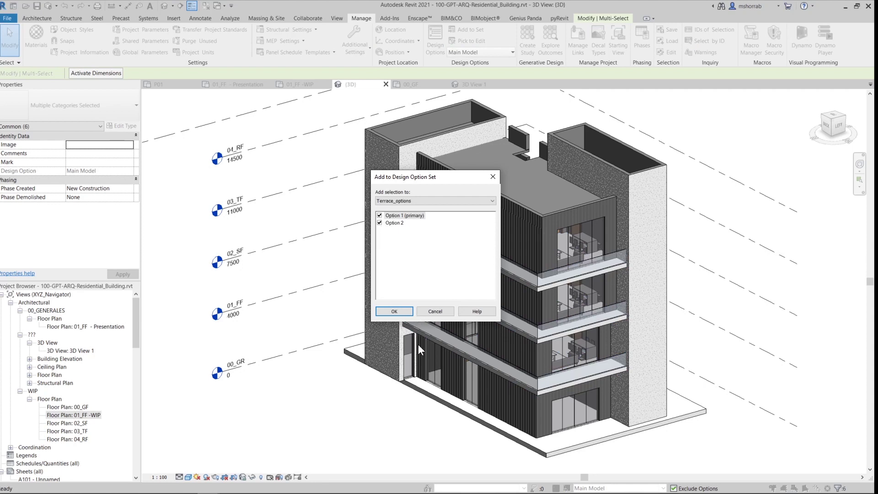
{"action": "left_click", "coordinate": [394, 313]}
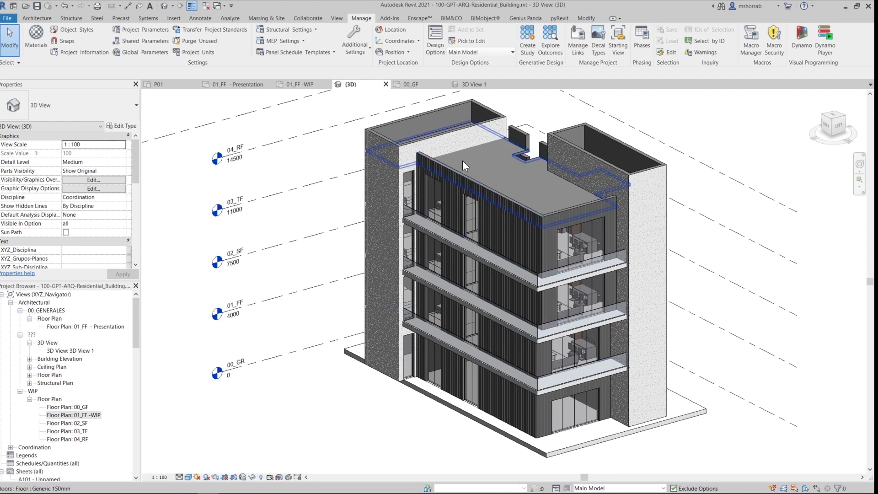
Step: Make Option 1 (primary) active and trim the 03_TF slab boundary so its terrace wraps only the building's front corner
{"action": "left_click", "coordinate": [485, 51]}
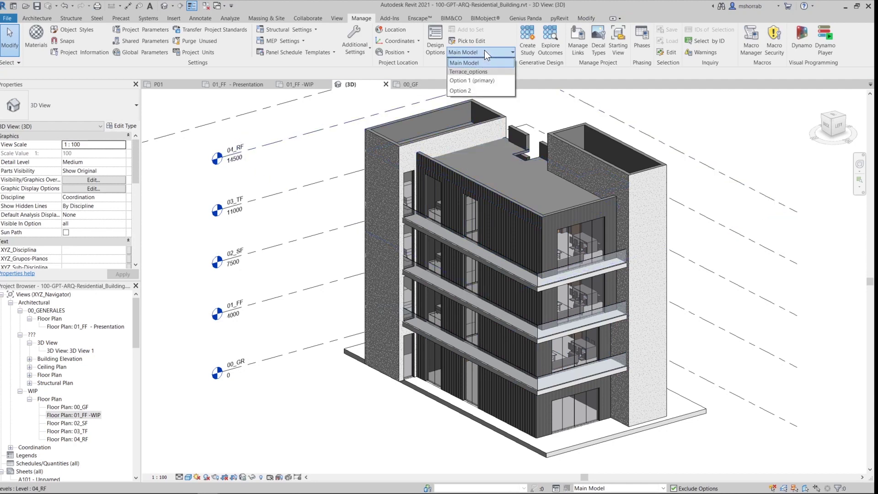
{"action": "left_click", "coordinate": [471, 81]}
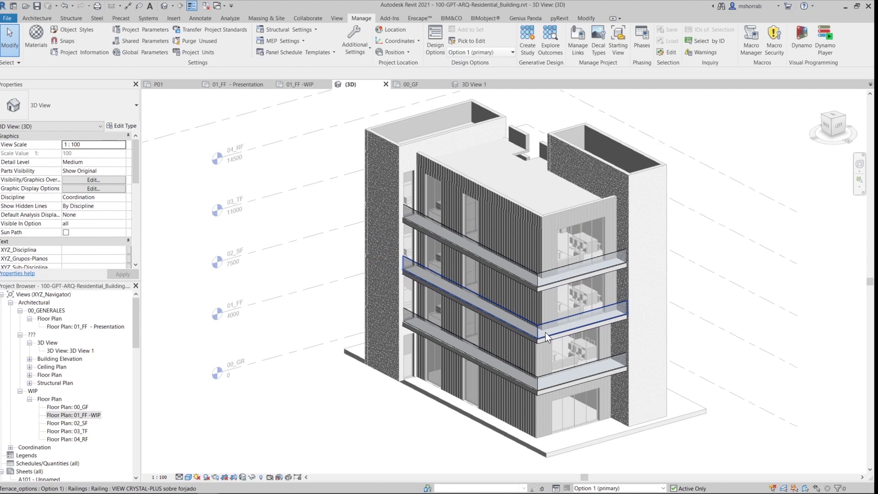
{"action": "double_click", "coordinate": [560, 281]}
{"action": "scroll", "coordinate": [699, 226], "scroll_direction": "up", "scroll_amount": 4}
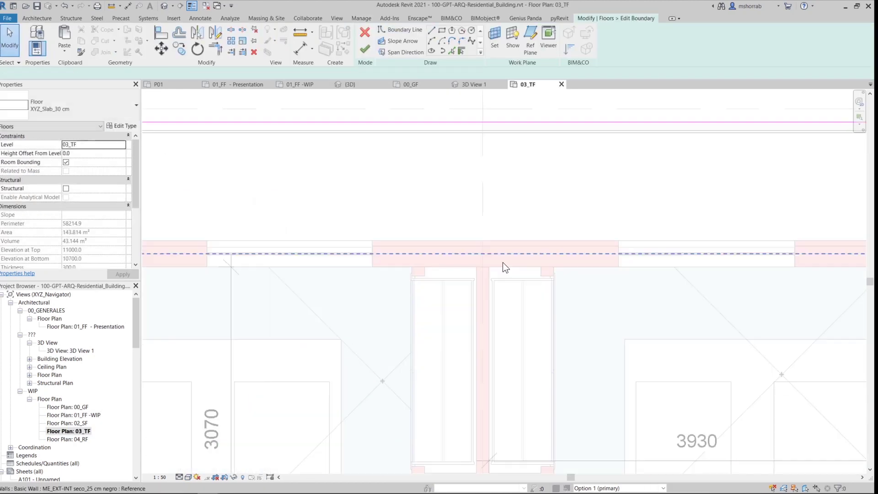
{"action": "scroll", "coordinate": [503, 262], "scroll_direction": "down", "scroll_amount": 3}
{"action": "key", "text": "t"}
{"action": "key", "text": "r"}
{"action": "left_click", "coordinate": [709, 221]}
{"action": "left_click", "coordinate": [727, 230]}
{"action": "scroll", "coordinate": [345, 196], "scroll_direction": "down", "scroll_amount": 2}
{"action": "left_click", "coordinate": [364, 49]}
Step: Edit the 03_TF railing's sketch path in Option 1 to follow the shortened terrace edge
{"action": "double_click", "coordinate": [516, 188]}
{"action": "scroll", "coordinate": [606, 255], "scroll_direction": "up", "scroll_amount": 5}
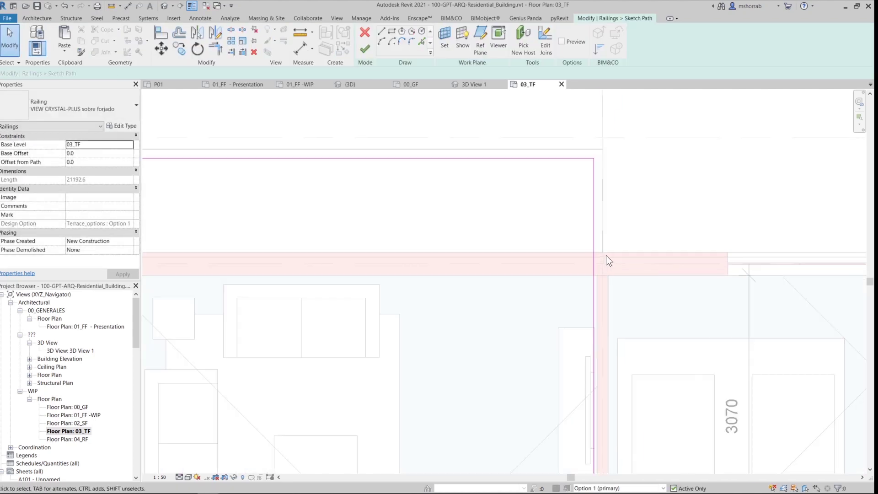
{"action": "scroll", "coordinate": [606, 255], "scroll_direction": "down", "scroll_amount": 5}
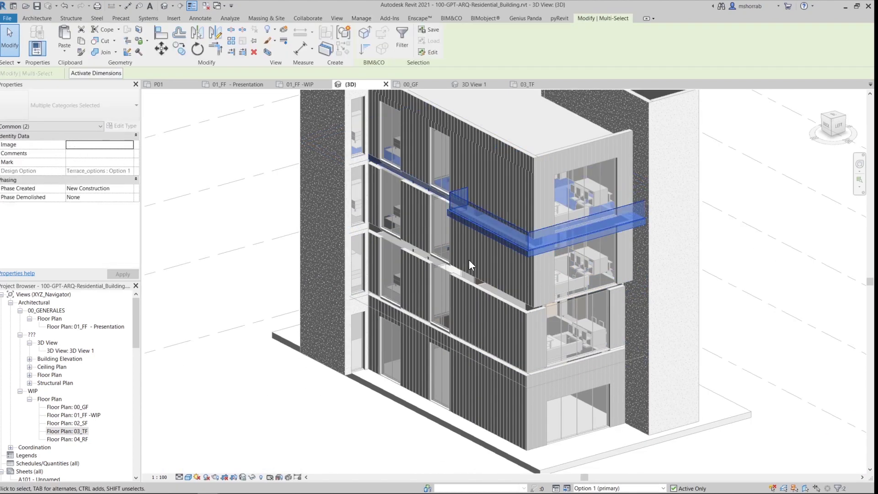
Step: Finish shortening the Option 1 terrace railings and inspect the terraces in the perspective 3D View 1
{"action": "key", "text": "Escape"}
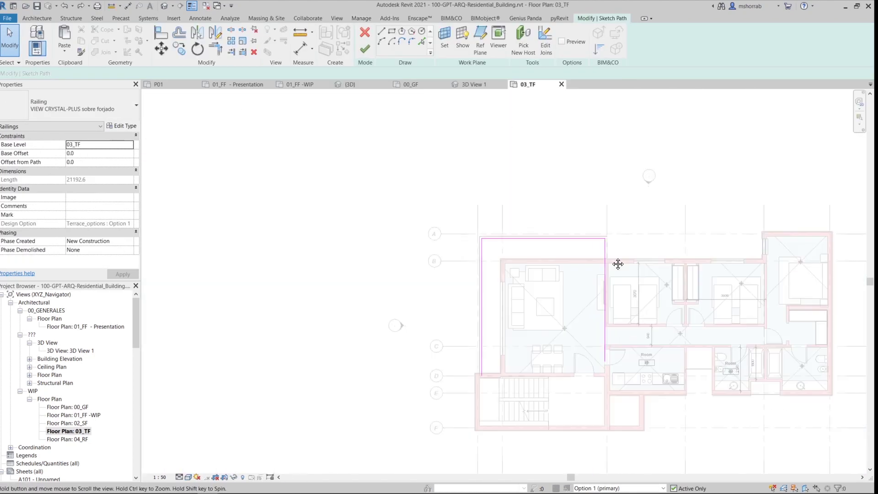
{"action": "scroll", "coordinate": [569, 211], "scroll_direction": "up", "scroll_amount": 3}
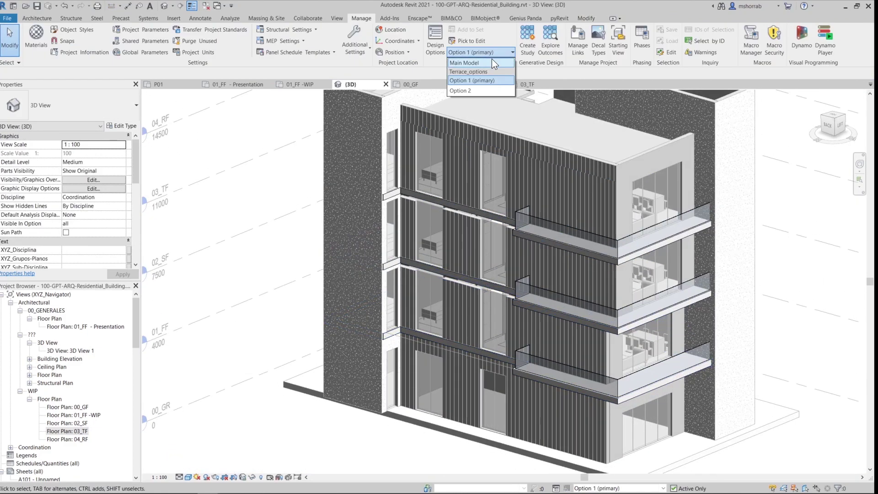
{"action": "left_click", "coordinate": [448, 237]}
{"action": "scroll", "coordinate": [607, 272], "scroll_direction": "up", "scroll_amount": 5}
{"action": "scroll", "coordinate": [595, 293], "scroll_direction": "down", "scroll_amount": 2}
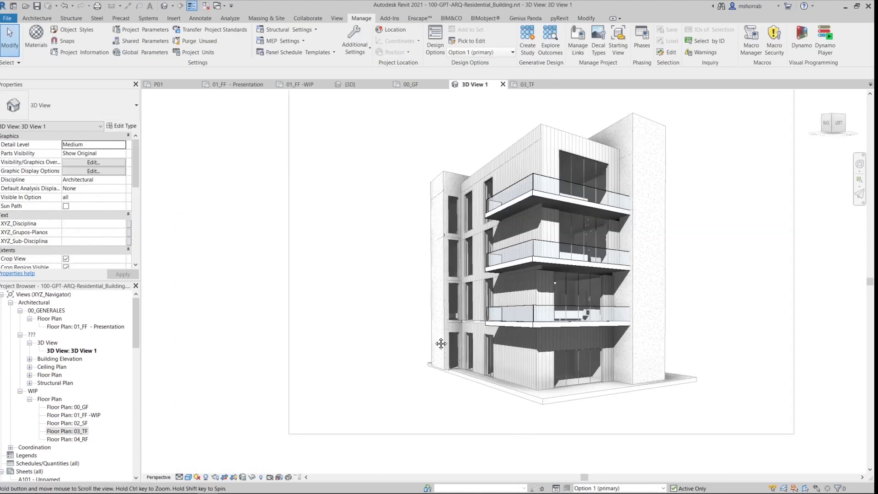
{"action": "scroll", "coordinate": [439, 352], "scroll_direction": "up", "scroll_amount": 3}
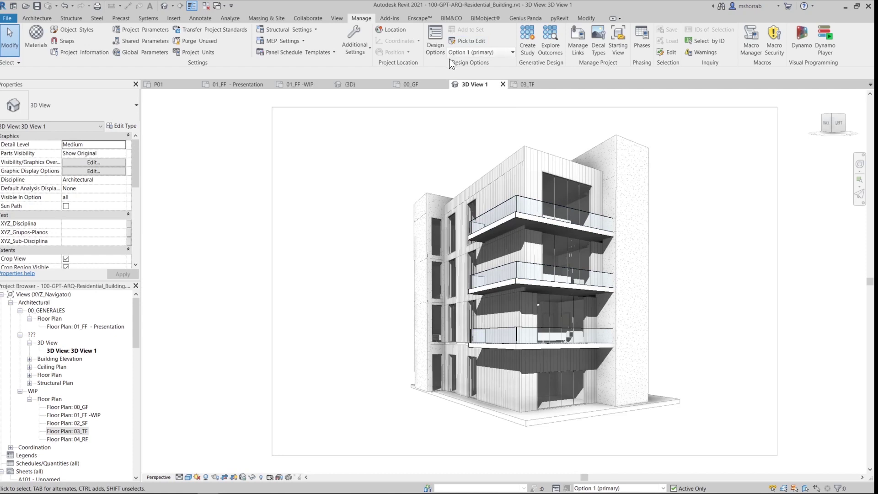
Step: Preview Option 2 in 3D View 1 and make the Main Model the active design option again
{"action": "left_click", "coordinate": [474, 53]}
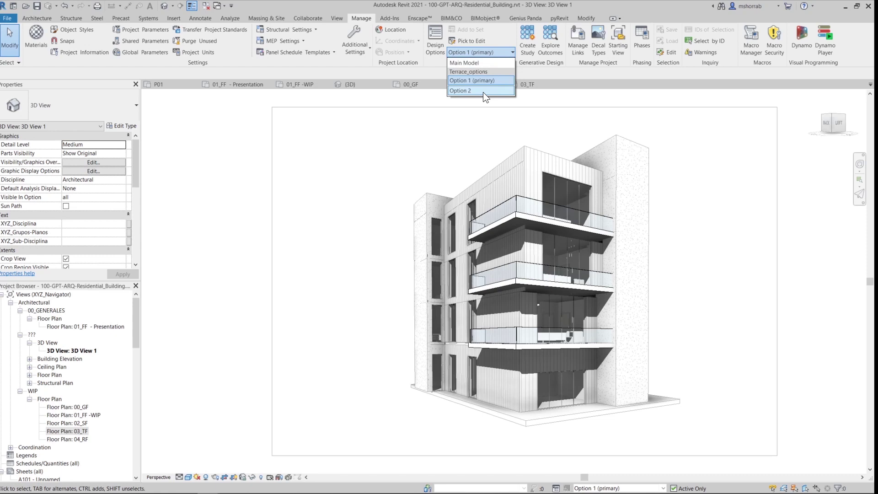
{"action": "left_click", "coordinate": [483, 91]}
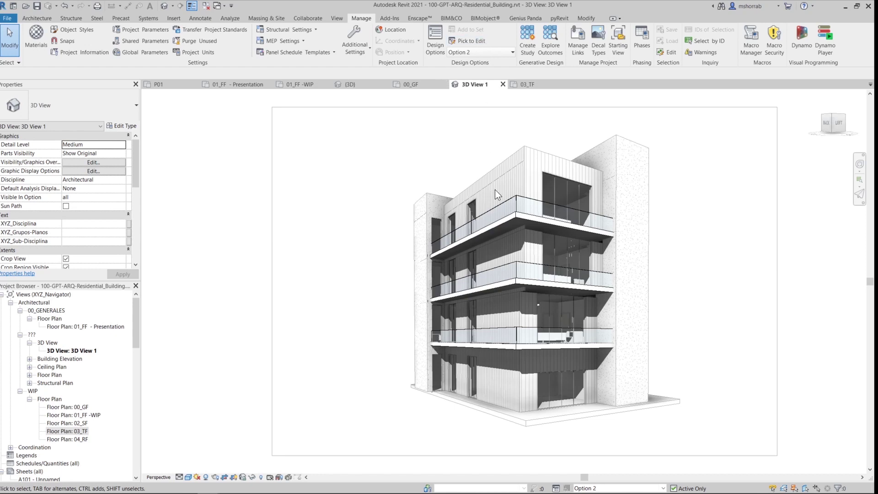
{"action": "left_click", "coordinate": [473, 51]}
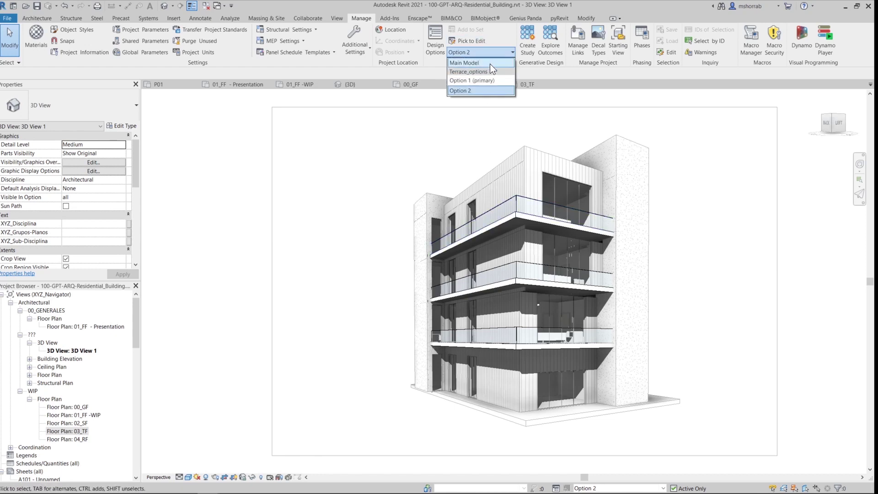
{"action": "left_click", "coordinate": [490, 64]}
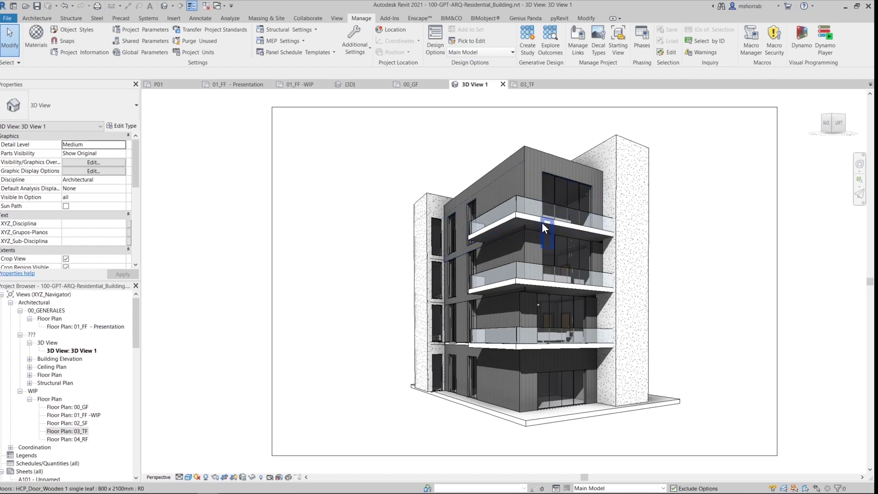
Step: Add a third option to the Terrace_options design option set
{"action": "left_click", "coordinate": [433, 40]}
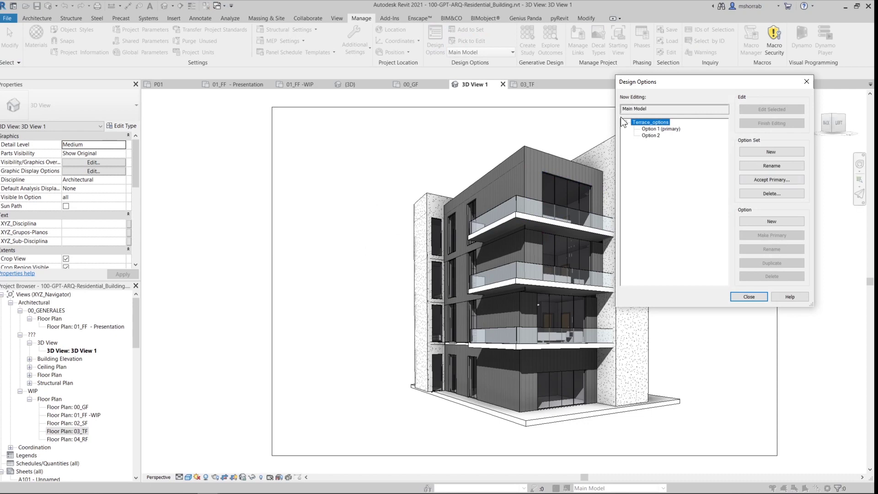
{"action": "left_click", "coordinate": [651, 136]}
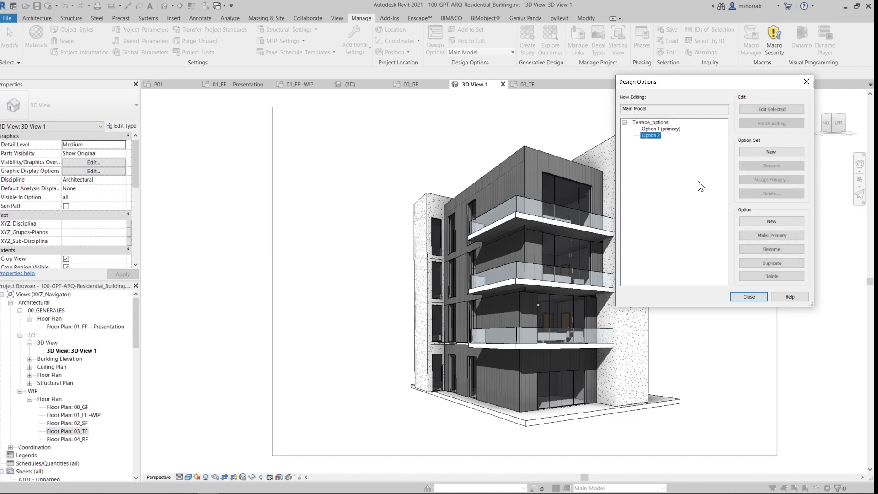
{"action": "left_click", "coordinate": [775, 223]}
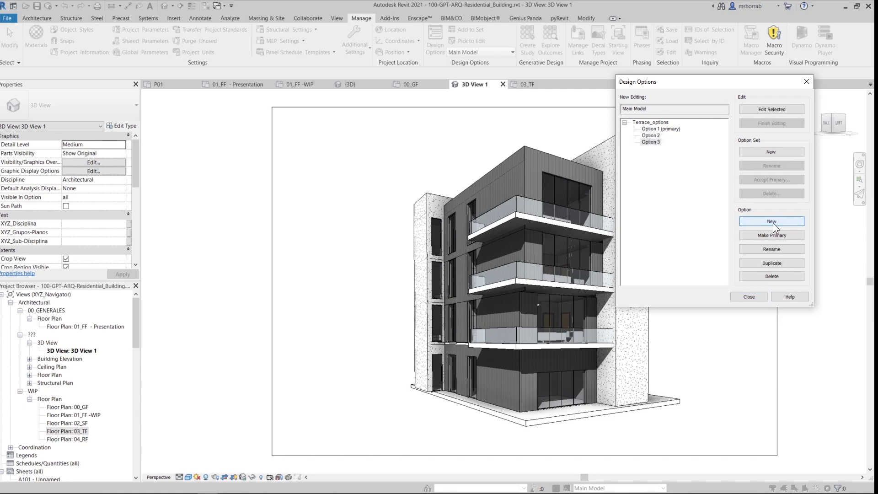
{"action": "left_click", "coordinate": [744, 298]}
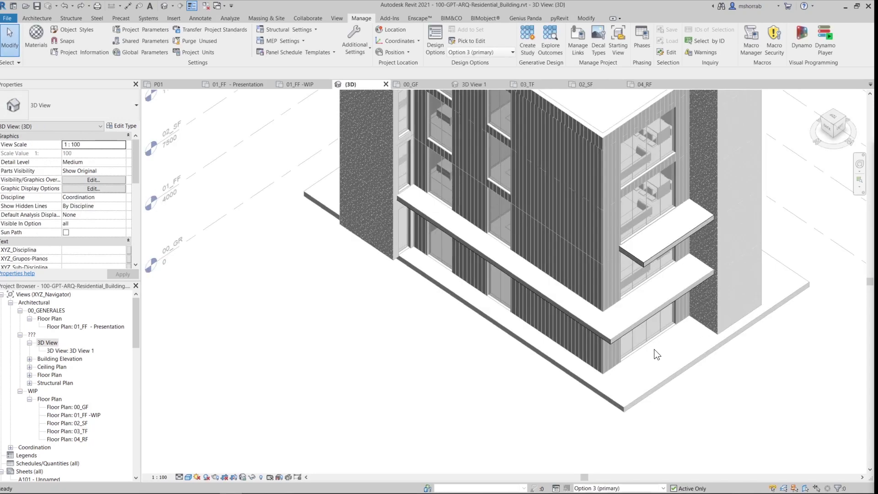
Step: Place ME_INT-INT seco_25 cm walls along the front and long side edges of the 01_FF terrace slab in Option 3
{"action": "mouse_move", "coordinate": [654, 349]}
{"action": "middle_mouse_down"}
{"action": "mouse_move", "coordinate": [624, 354]}
{"action": "mouse_move", "coordinate": [654, 359]}
{"action": "middle_mouse_up"}
{"action": "key", "text": "w"}
{"action": "key", "text": "a"}
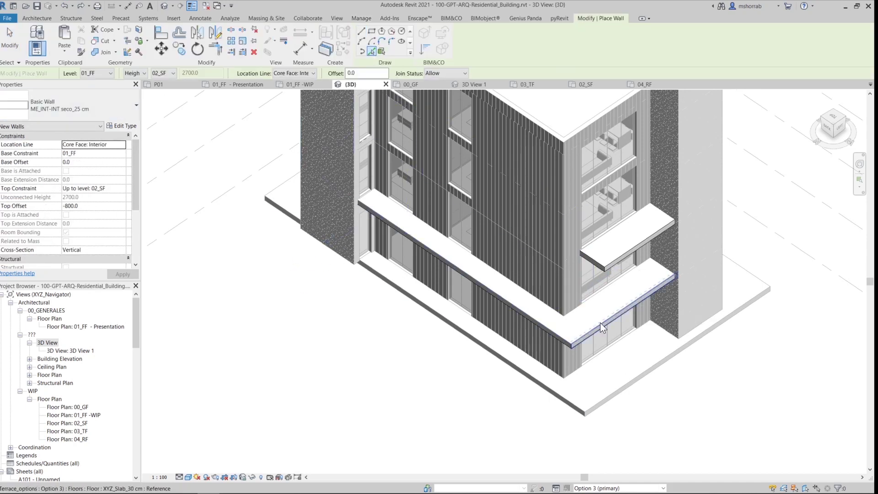
{"action": "left_click", "coordinate": [600, 323]}
{"action": "left_click", "coordinate": [556, 329]}
{"action": "key", "text": "Escape"}
{"action": "key", "text": "Escape"}
Step: Set the front 01_FF terrace wall's top constraint to Unconnected with a height of 1000 mm
{"action": "left_click", "coordinate": [585, 290]}
{"action": "left_click", "coordinate": [120, 188]}
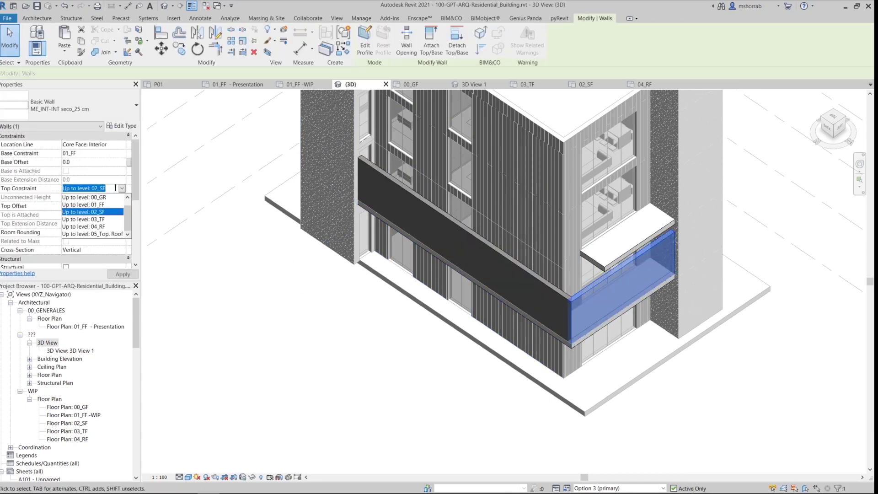
{"action": "left_click", "coordinate": [116, 196]}
{"action": "left_click", "coordinate": [115, 196]}
{"action": "left_click", "coordinate": [269, 273]}
Step: Replace the structure layer's material in the ME_INT-INT seco_25 cm wall type used by the front terrace wall
{"action": "left_click", "coordinate": [607, 303]}
{"action": "scroll", "coordinate": [641, 314], "scroll_direction": "up", "scroll_amount": 3}
{"action": "left_click", "coordinate": [122, 126]}
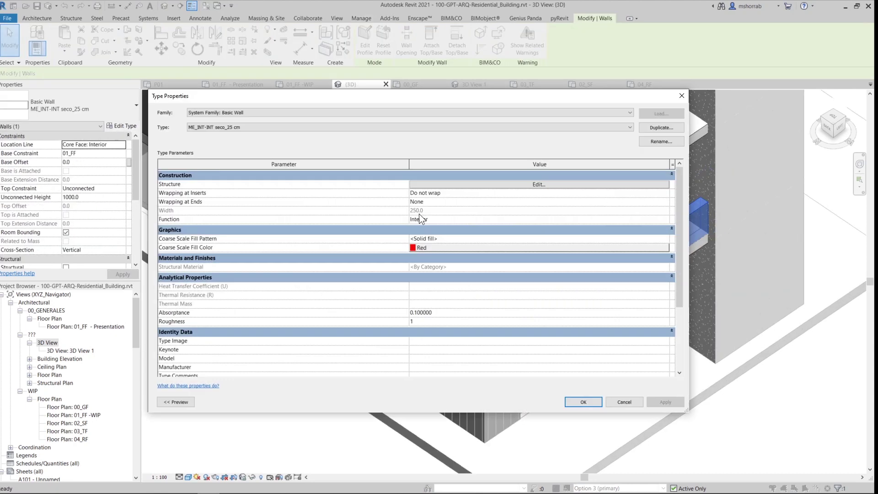
{"action": "left_click", "coordinate": [662, 128]}
{"action": "left_click", "coordinate": [365, 267]}
{"action": "left_click", "coordinate": [538, 184]}
{"action": "left_click", "coordinate": [316, 184]}
{"action": "left_click", "coordinate": [410, 183]}
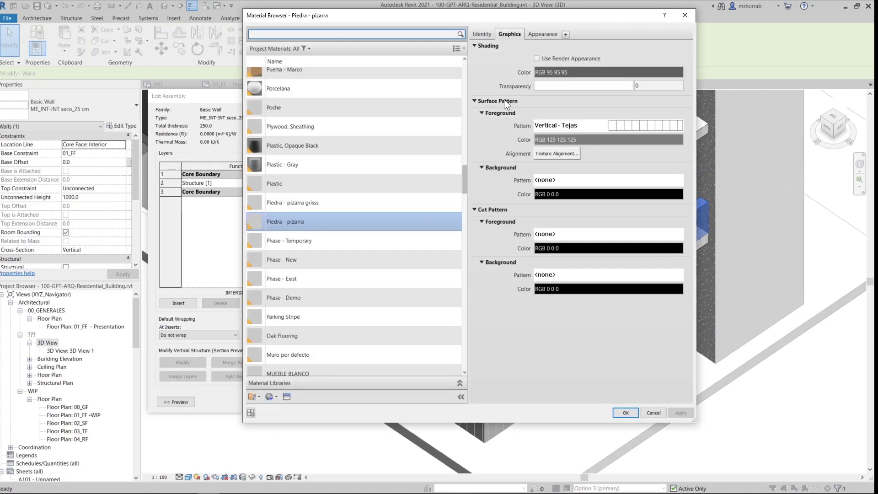
{"action": "scroll", "coordinate": [427, 164], "scroll_direction": "up", "scroll_amount": 15}
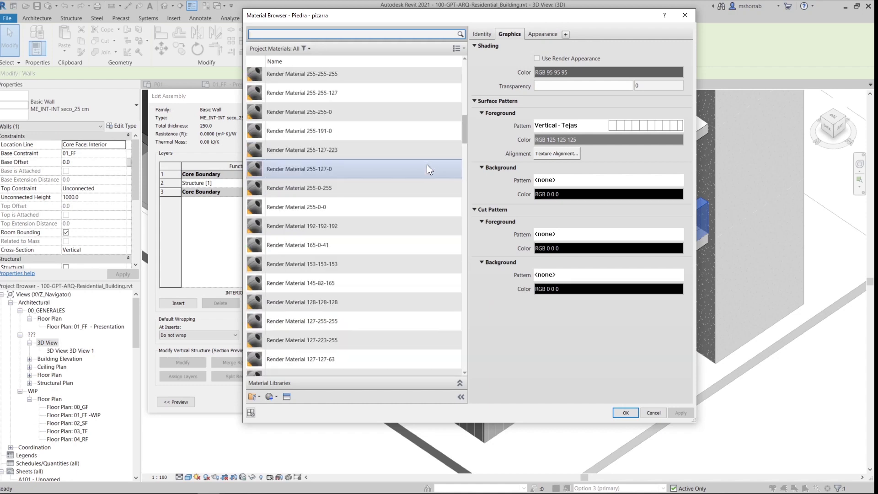
{"action": "left_click", "coordinate": [411, 116]}
{"action": "left_click", "coordinate": [625, 412]}
{"action": "left_click", "coordinate": [574, 394]}
{"action": "left_click", "coordinate": [575, 401]}
Step: Match the long side terrace wall's properties to those of the 1000 mm high front wall
{"action": "key", "text": "m"}
{"action": "key", "text": "a"}
{"action": "left_click", "coordinate": [540, 341]}
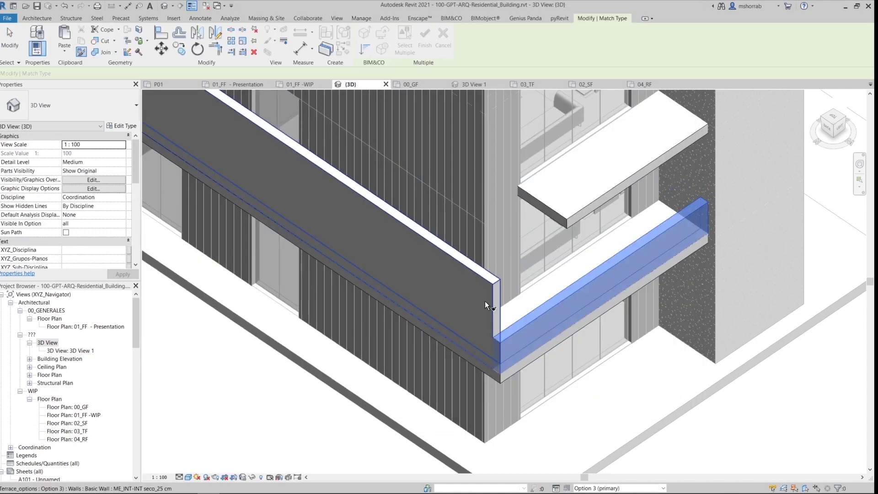
{"action": "left_click", "coordinate": [485, 301]}
{"action": "scroll", "coordinate": [580, 343], "scroll_direction": "down", "scroll_amount": 2}
Step: Create two similar walls by picking the front and side edges of the small 02_SF terrace slab
{"action": "scroll", "coordinate": [619, 295], "scroll_direction": "up", "scroll_amount": 1}
{"action": "left_click", "coordinate": [619, 294]}
{"action": "key", "text": "c"}
{"action": "key", "text": "s"}
{"action": "key", "text": "p"}
{"action": "key", "text": "l"}
{"action": "left_click", "coordinate": [613, 232]}
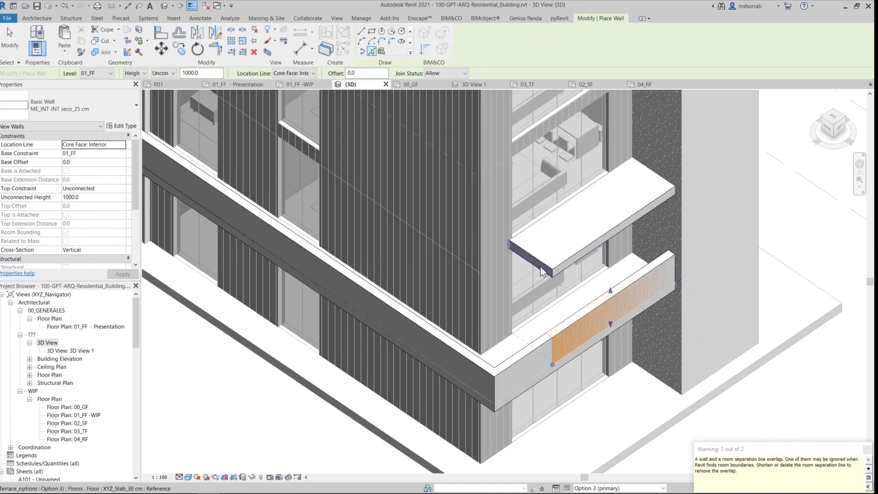
{"action": "left_click", "coordinate": [539, 266]}
{"action": "key", "text": "Escape"}
Step: Cut the two new terrace walls and paste them aligned to level 02_SF
{"action": "left_click", "coordinate": [531, 326]}
{"action": "left_click", "coordinate": [606, 332], "text": "ctrl"}
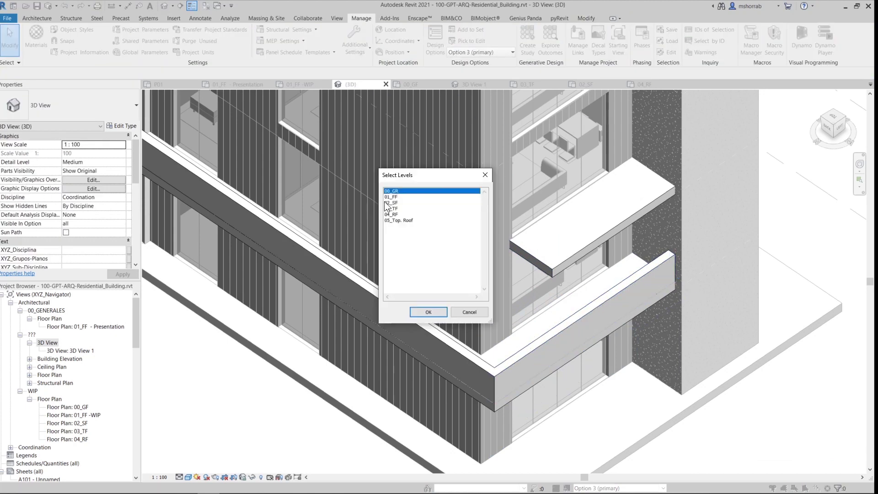
{"action": "key", "text": "Return"}
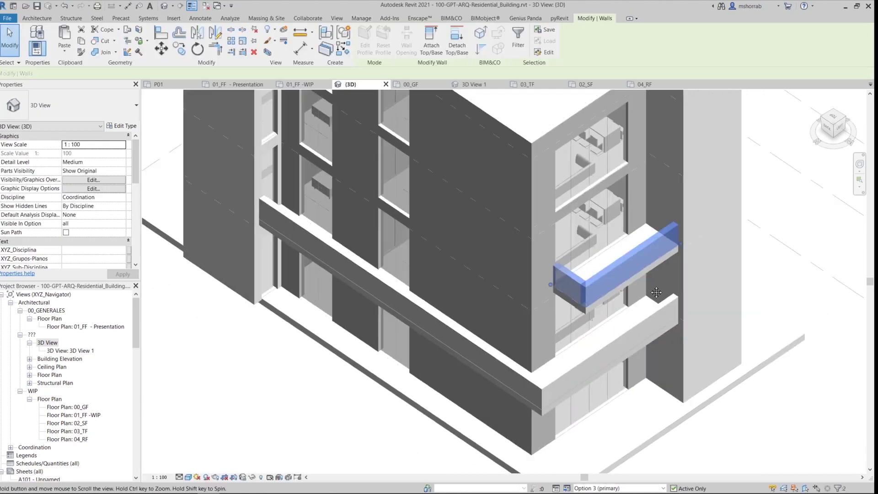
Step: Try to stretch the base of the 02_SF terrace walls down over the slab edge
{"action": "scroll", "coordinate": [614, 339], "scroll_direction": "up", "scroll_amount": 3}
{"action": "left_click", "coordinate": [567, 347]}
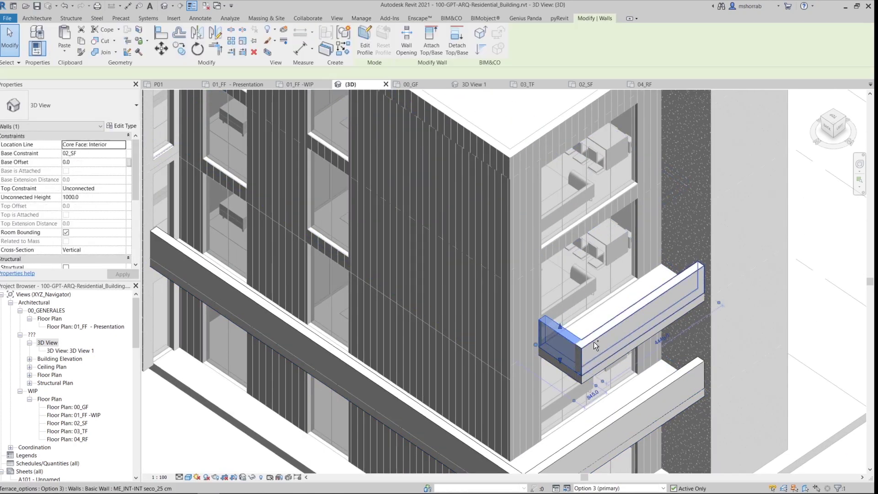
{"action": "left_click", "coordinate": [563, 365]}
{"action": "key", "text": "Escape"}
{"action": "scroll", "coordinate": [494, 332], "scroll_direction": "down", "scroll_amount": 2}
{"action": "middle_click_drag", "start_coordinate": [494, 332], "coordinate": [506, 342]}
{"action": "scroll", "coordinate": [593, 339], "scroll_direction": "up", "scroll_amount": 3}
{"action": "left_click", "coordinate": [594, 340]}
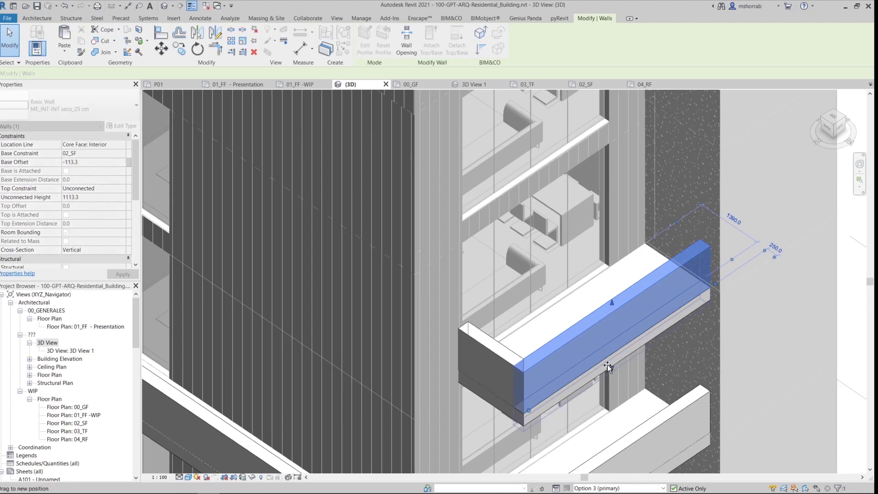
{"action": "key", "text": "Escape"}
Step: Copy the 02_SF terrace slab with its two walls to level 03_TF and check the copied terrace walls
{"action": "left_click", "coordinate": [551, 357]}
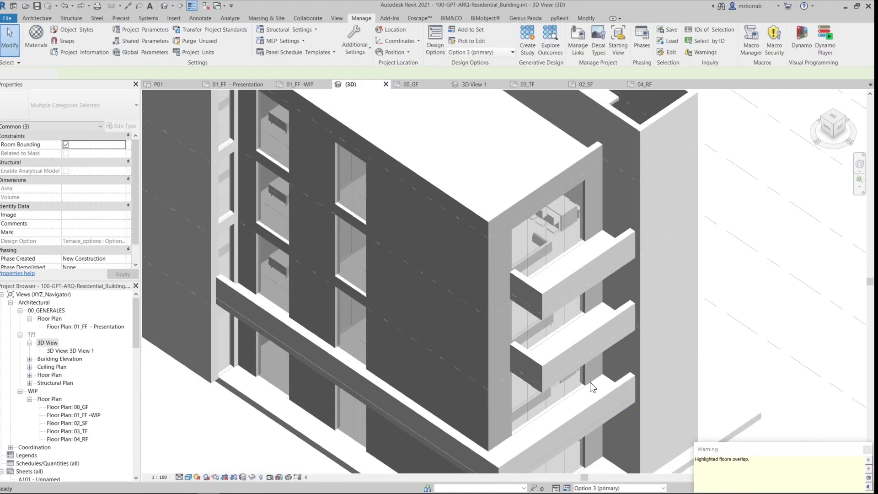
{"action": "middle_click_drag", "start_coordinate": [590, 382], "coordinate": [649, 374], "text": "shift"}
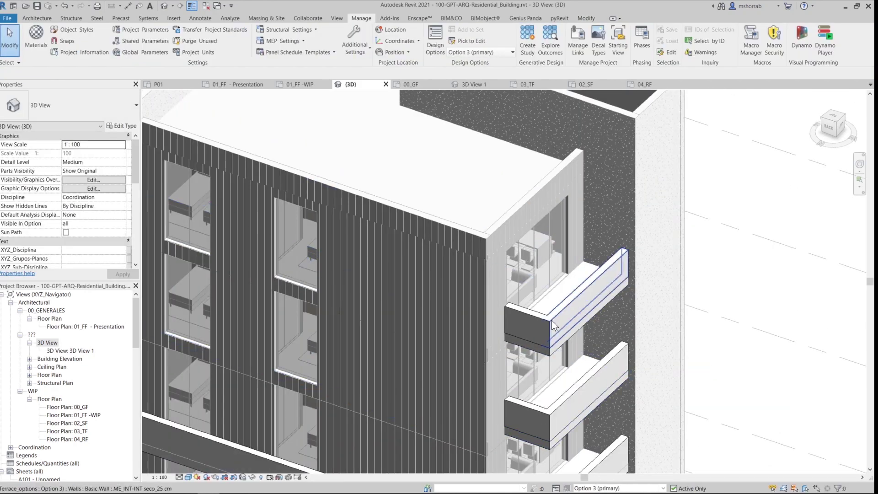
{"action": "left_click", "coordinate": [585, 295]}
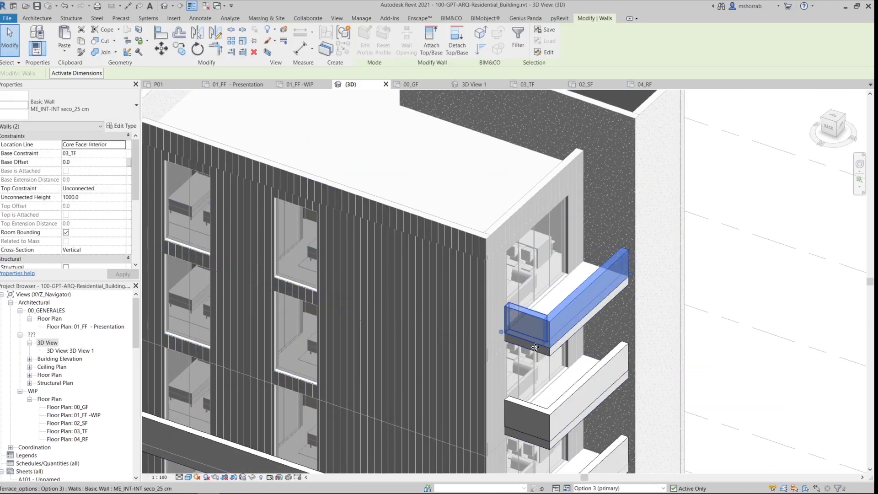
{"action": "middle_click_drag", "start_coordinate": [535, 343], "coordinate": [796, 310], "text": "shift"}
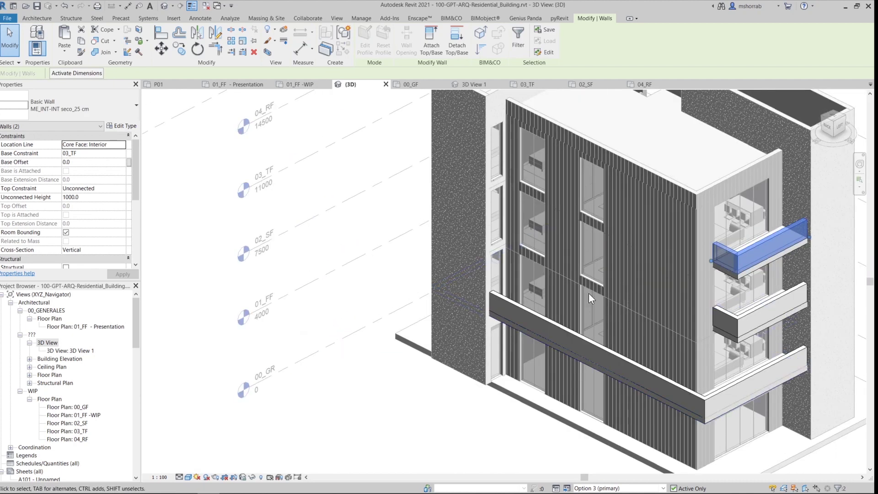
{"action": "middle_click_drag", "start_coordinate": [589, 293], "coordinate": [685, 279], "text": "shift"}
{"action": "key", "text": "Escape"}
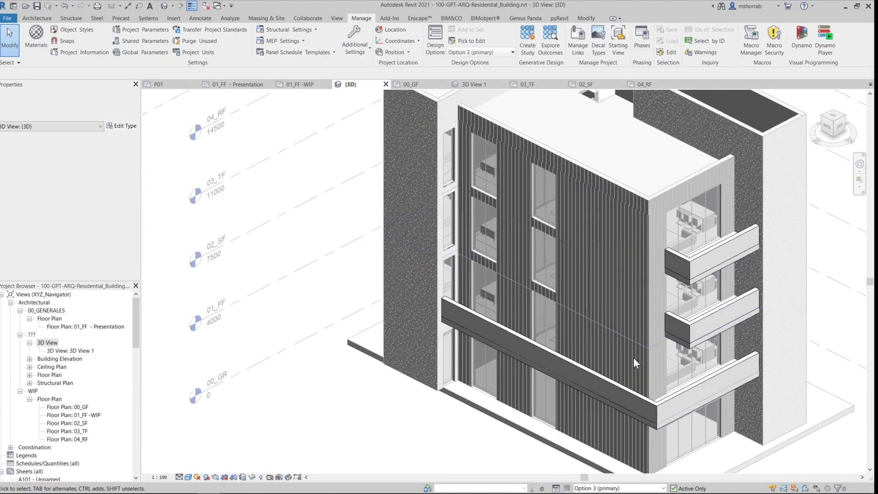
Step: Edit the 03_TF slab boundary to form a small balcony at the long facade's far end, without attaching the walls
{"action": "left_click", "coordinate": [713, 263]}
{"action": "left_click", "coordinate": [368, 41]}
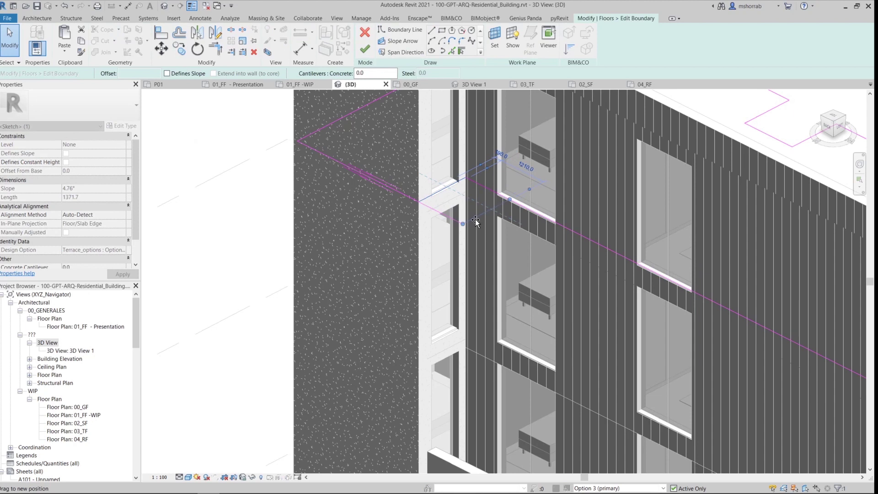
{"action": "left_click", "coordinate": [468, 210]}
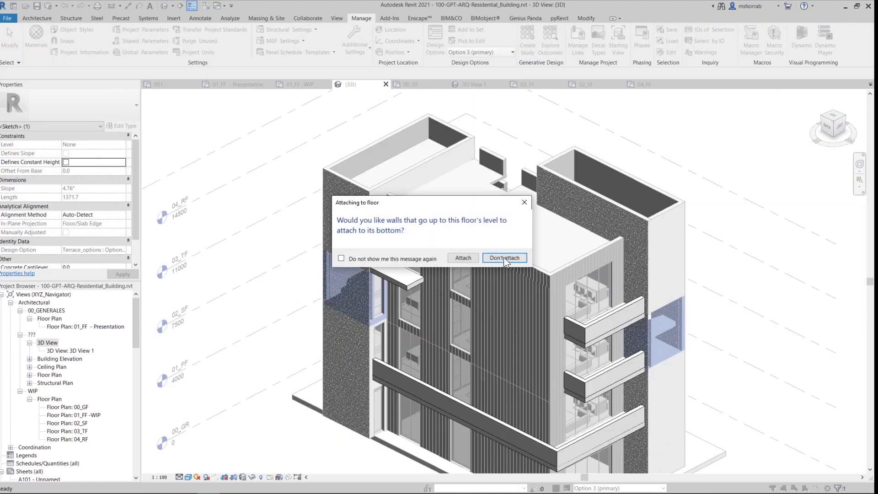
{"action": "left_click", "coordinate": [504, 257]}
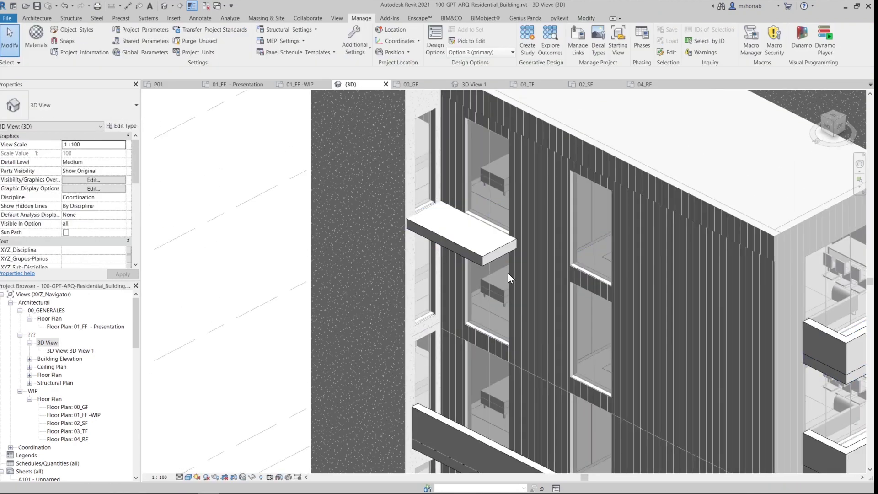
Step: Create 1000 mm high walls along the small balcony's outer edges and paste them at level 03_TF
{"action": "left_click", "coordinate": [507, 273]}
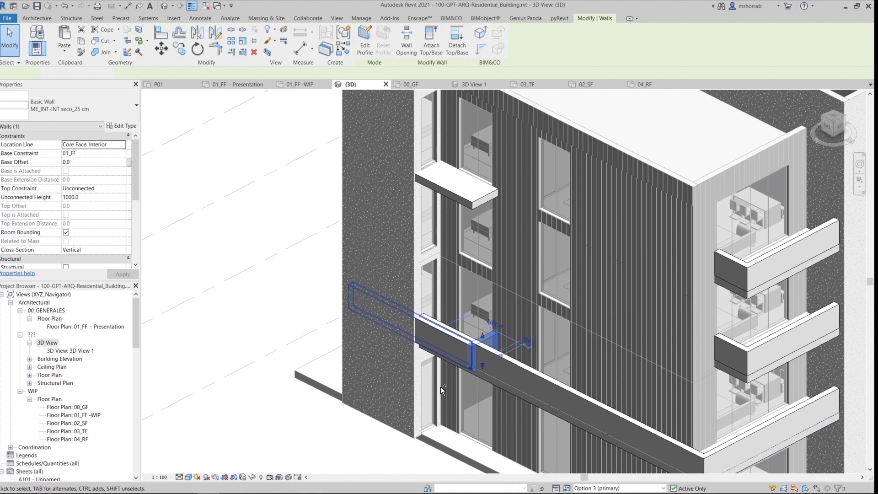
{"action": "key", "text": "ctrl+c"}
{"action": "key", "text": "ctrl+v"}
{"action": "double_click", "coordinate": [391, 209]}
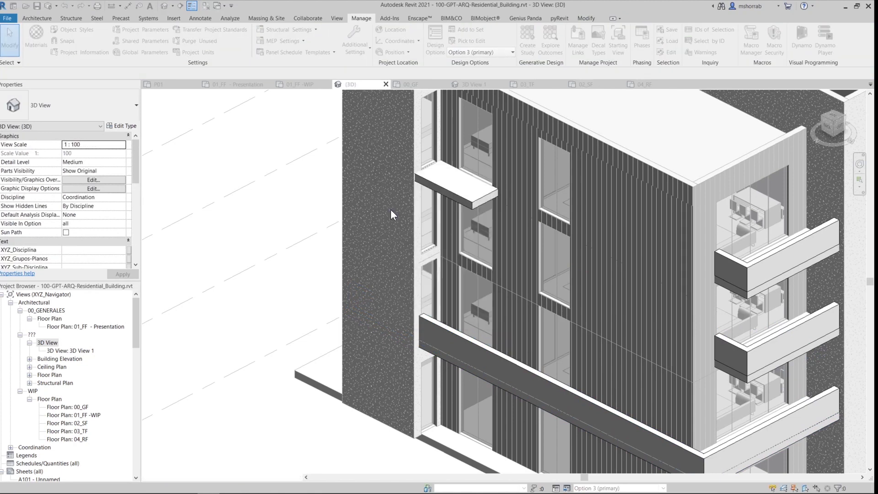
Step: Open 3D View 1 and make the Main Model active to view the Option 3 terraces
{"action": "scroll", "coordinate": [427, 148], "scroll_direction": "up", "scroll_amount": 3}
{"action": "middle_click_drag", "start_coordinate": [428, 148], "coordinate": [429, 151]}
{"action": "left_click", "coordinate": [472, 85]}
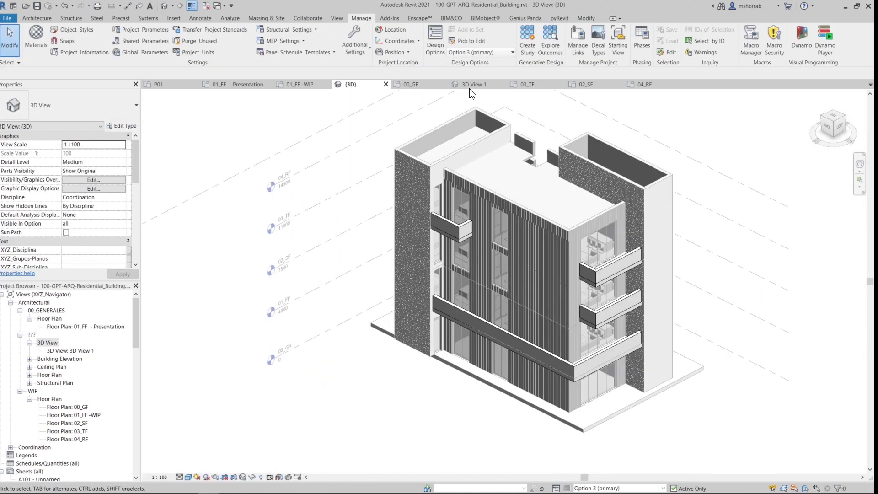
{"action": "left_click", "coordinate": [435, 40]}
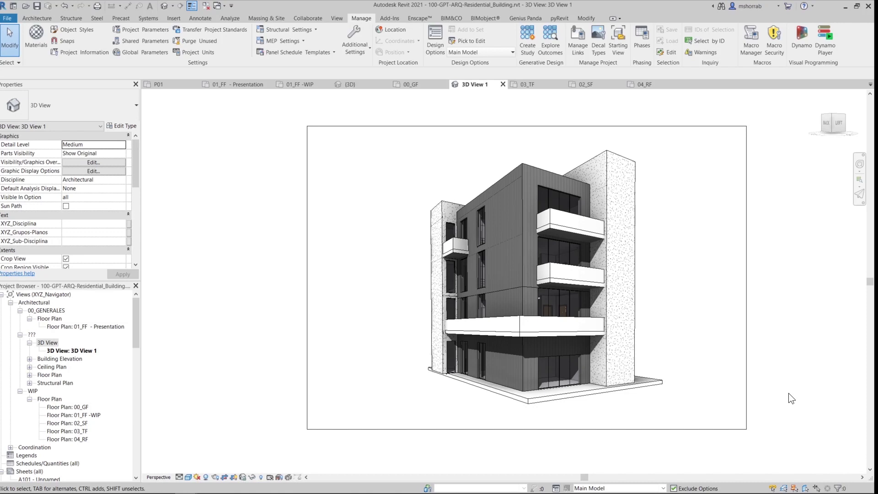
Step: Compare the terraces of Options 1, 2 and 3 in the 3D view, return to the Main Model and review the Terrace_options set
{"action": "left_click", "coordinate": [473, 51]}
{"action": "left_click", "coordinate": [468, 74]}
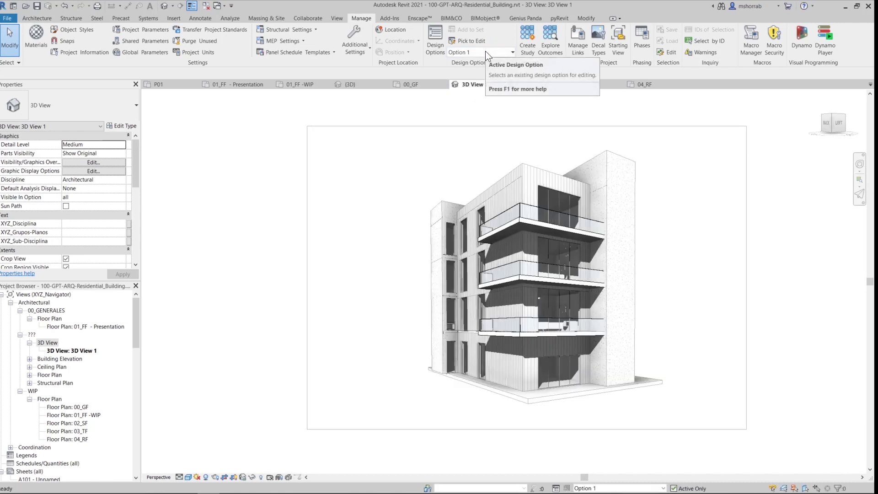
{"action": "left_click", "coordinate": [484, 51]}
{"action": "left_click", "coordinate": [476, 90]}
{"action": "left_click", "coordinate": [479, 52]}
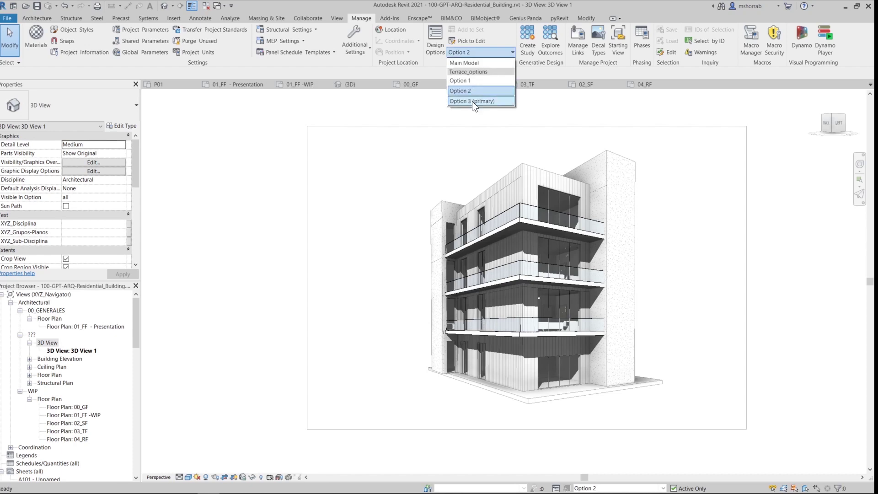
{"action": "left_click", "coordinate": [472, 100]}
{"action": "left_click", "coordinate": [480, 52]}
{"action": "left_click", "coordinate": [471, 91]}
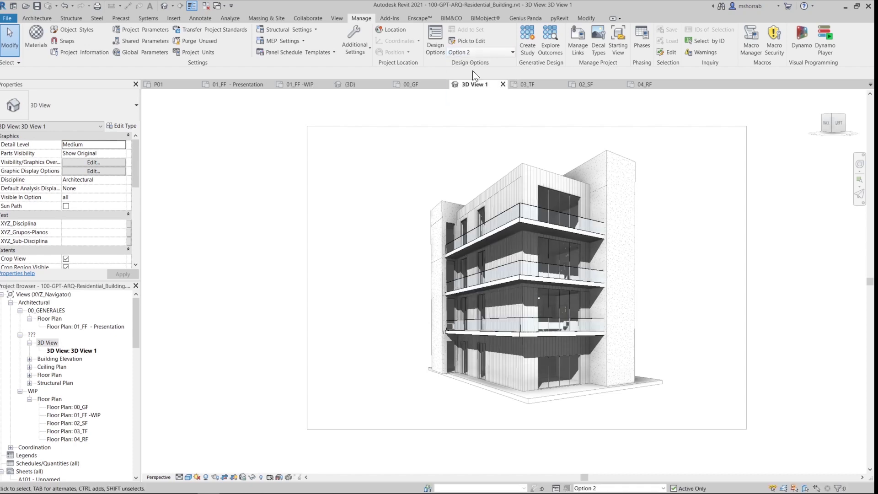
{"action": "left_click", "coordinate": [477, 52]}
{"action": "left_click", "coordinate": [471, 80]}
{"action": "left_click", "coordinate": [478, 51]}
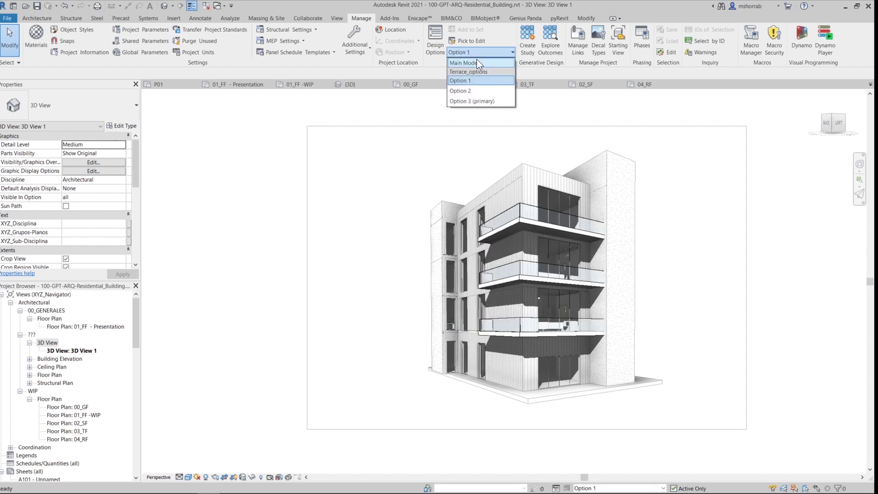
{"action": "left_click", "coordinate": [476, 63]}
{"action": "left_click", "coordinate": [436, 39]}
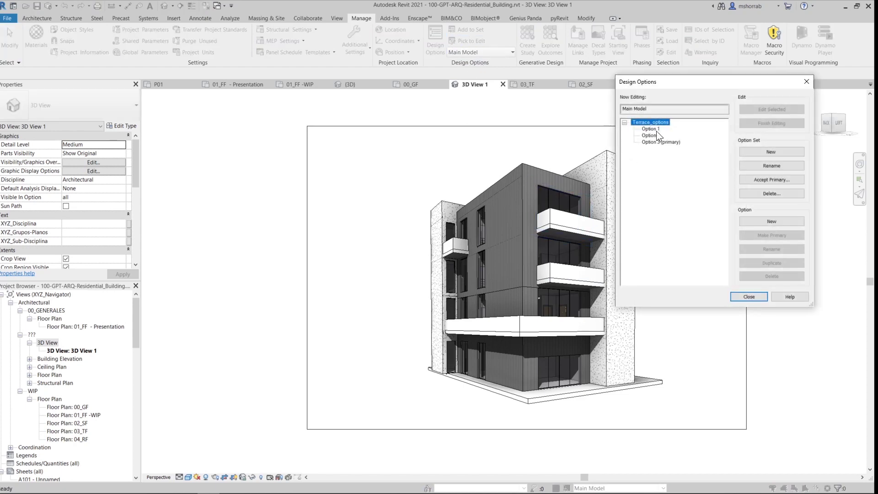
{"action": "left_click", "coordinate": [748, 301]}
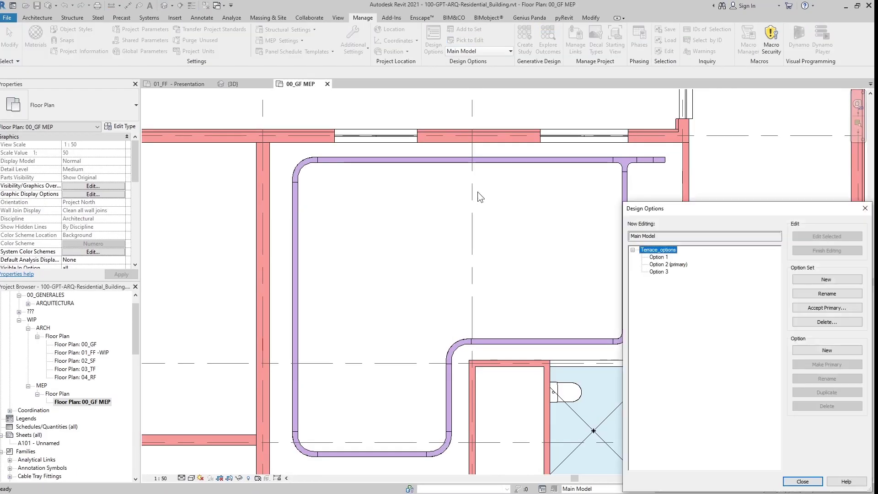
Step: Create a new design option set and rename it CableTray
{"action": "left_click_drag", "start_coordinate": [741, 202], "coordinate": [579, 84]}
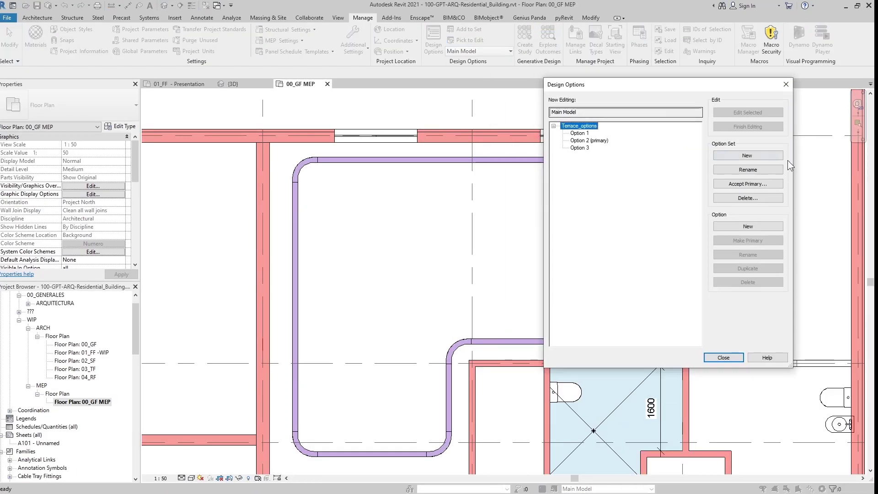
{"action": "left_click", "coordinate": [747, 156]}
{"action": "left_click", "coordinate": [573, 125]}
{"action": "left_click", "coordinate": [748, 170]}
{"action": "type", "text": "C"}
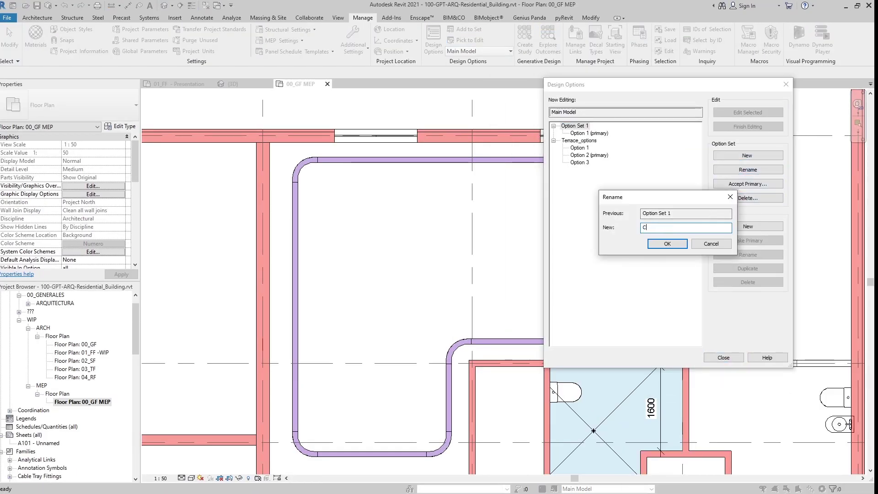
{"action": "type", "text": "ableTray"}
{"action": "key", "text": "Return"}
Step: Make Option 1 (primary) of the CableTray set the active option for editing
{"action": "left_click", "coordinate": [589, 133]}
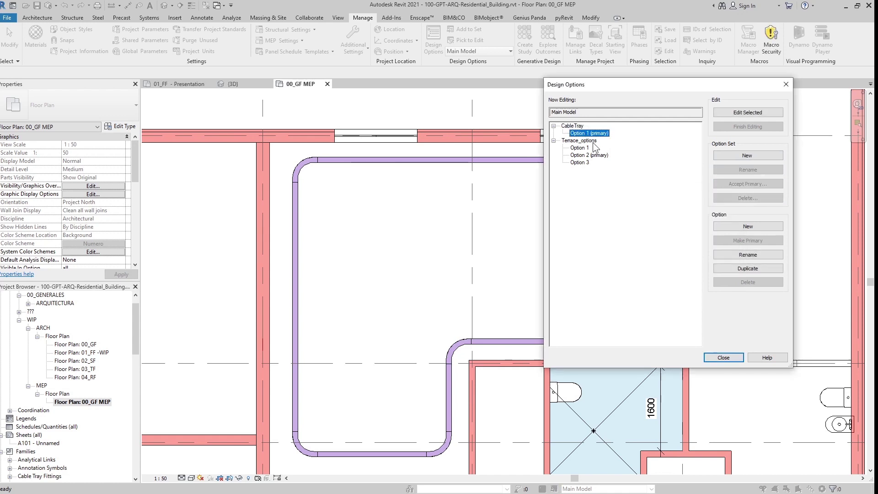
{"action": "left_click", "coordinate": [750, 114]}
{"action": "left_click", "coordinate": [786, 84]}
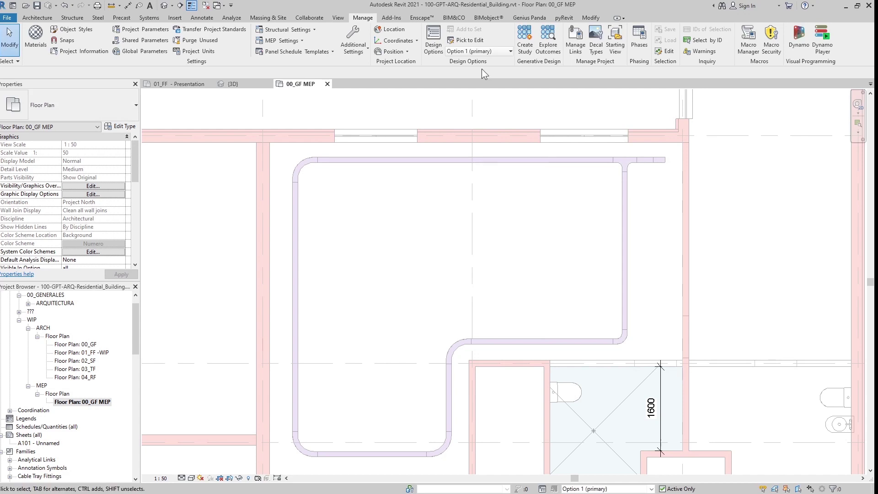
Step: Switch the active design option back to the Main Model and try Pick to Edit on the cable tray
{"action": "left_click", "coordinate": [467, 39]}
{"action": "left_click", "coordinate": [507, 52]}
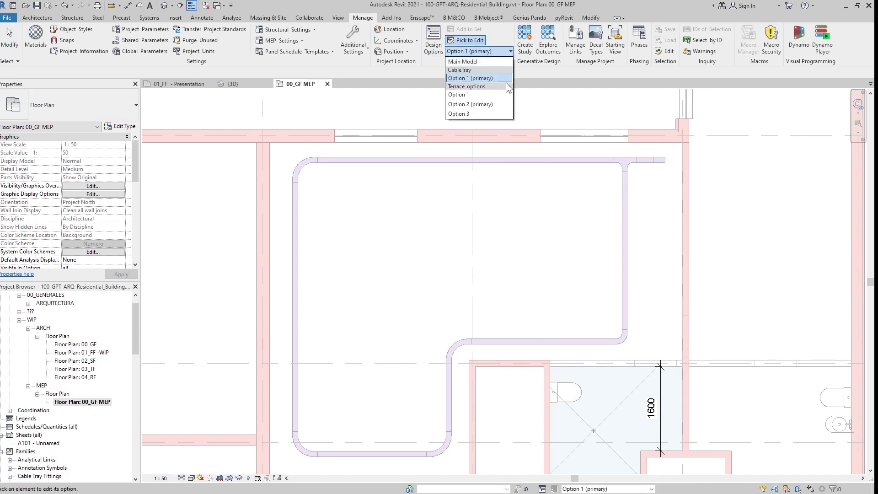
{"action": "left_click", "coordinate": [506, 81]}
{"action": "left_click", "coordinate": [480, 51]}
{"action": "left_click", "coordinate": [484, 62]}
{"action": "left_click", "coordinate": [484, 52]}
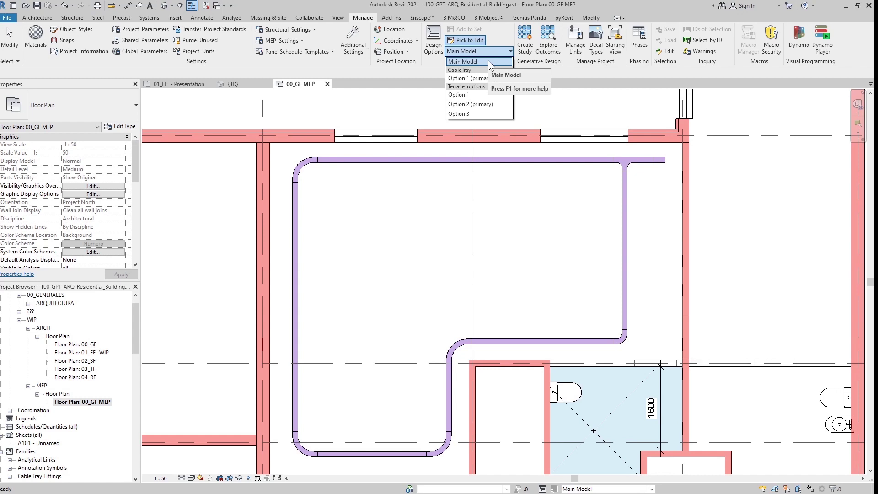
{"action": "key", "text": "Escape"}
{"action": "key", "text": "Escape"}
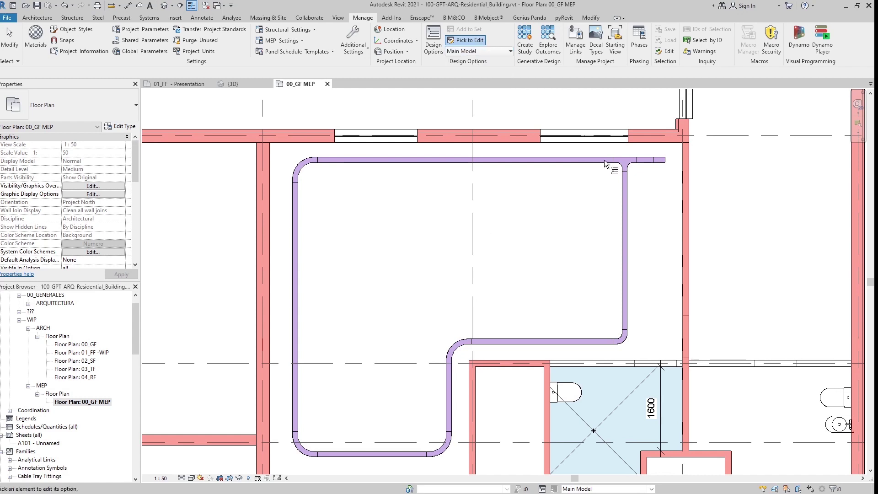
{"action": "left_click", "coordinate": [624, 180]}
{"action": "key", "text": "Escape"}
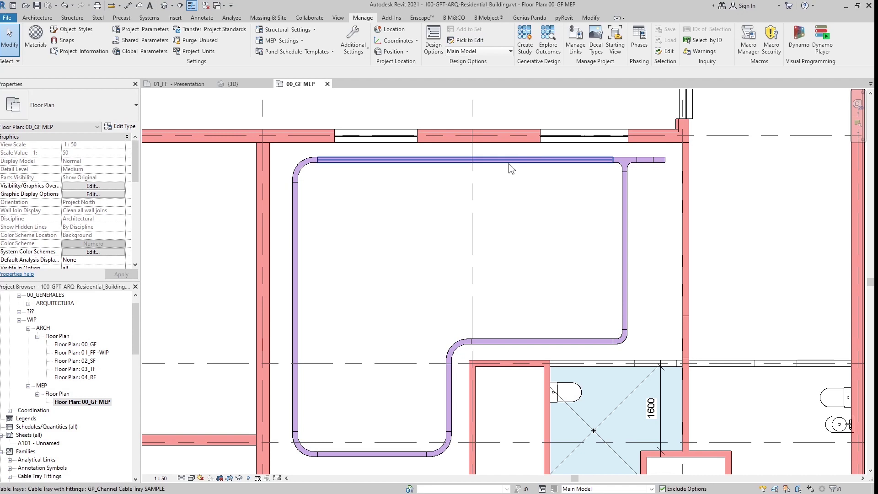
{"action": "left_click", "coordinate": [338, 18]}
{"action": "left_click", "coordinate": [202, 18]}
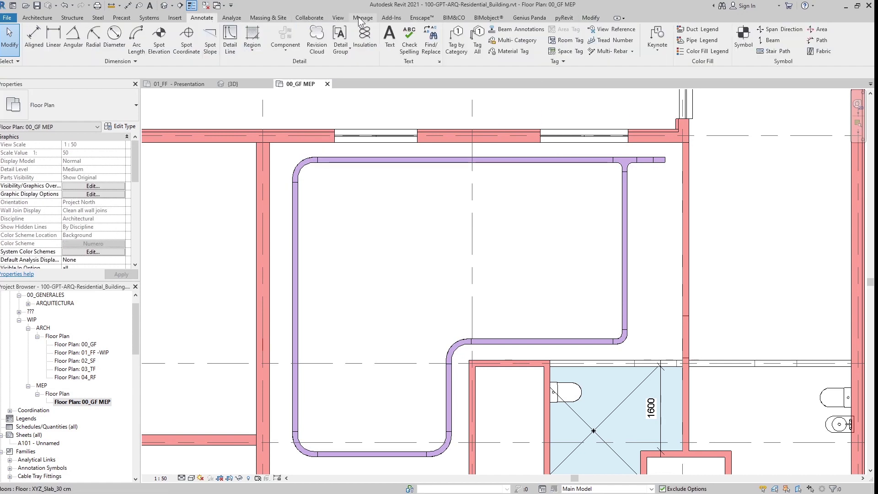
{"action": "left_click", "coordinate": [358, 18]}
{"action": "left_click", "coordinate": [487, 160]}
{"action": "left_click", "coordinate": [363, 18]}
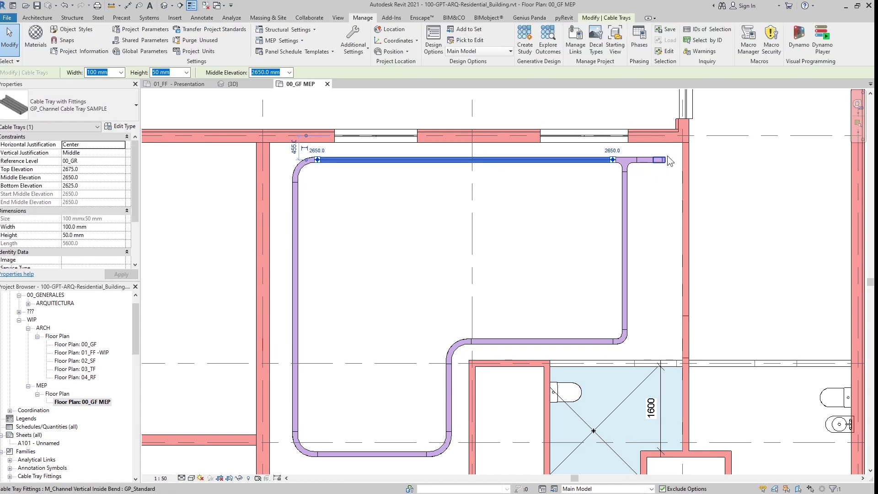
{"action": "left_click", "coordinate": [229, 106]}
Step: Select the elements in the central ground-floor room and filter the selection to the Cable Trays category only
{"action": "scroll", "coordinate": [433, 256], "scroll_direction": "down", "scroll_amount": 5}
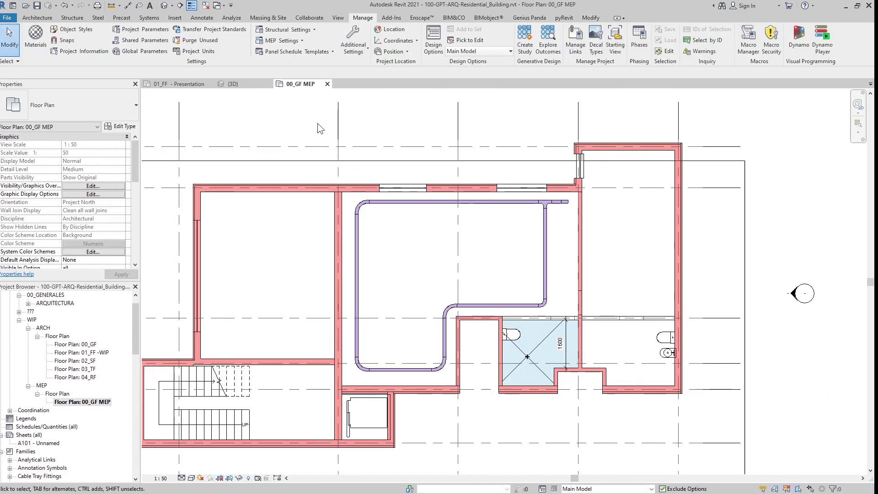
{"action": "left_click_drag", "start_coordinate": [345, 173], "coordinate": [577, 385]}
{"action": "left_click", "coordinate": [402, 37]}
{"action": "left_click", "coordinate": [489, 214]}
{"action": "left_click", "coordinate": [352, 199]}
{"action": "left_click", "coordinate": [408, 317]}
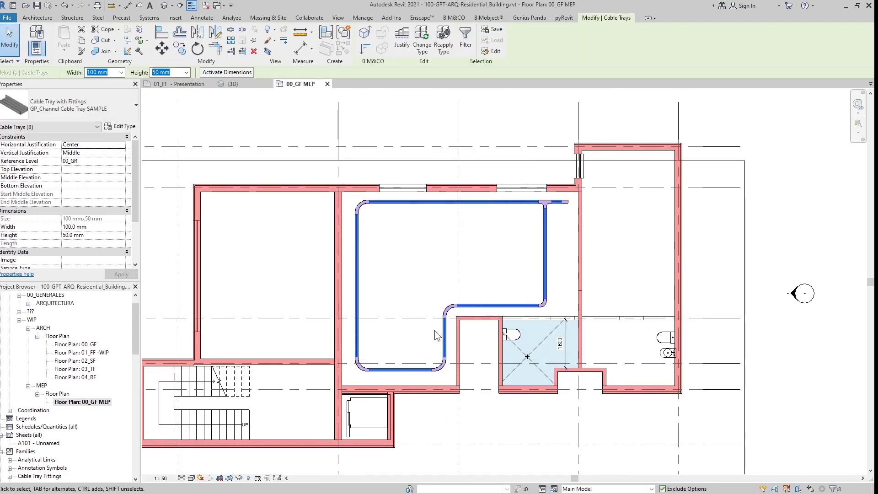
Step: Filter the central room's elements to Cable Trays and Cable Tray Fittings and add them to the CableTray option set
{"action": "left_click_drag", "start_coordinate": [333, 136], "coordinate": [587, 409]}
{"action": "left_click", "coordinate": [401, 36]}
{"action": "left_click", "coordinate": [494, 206]}
{"action": "left_click", "coordinate": [353, 198]}
{"action": "left_click", "coordinate": [352, 206]}
{"action": "left_click", "coordinate": [407, 319]}
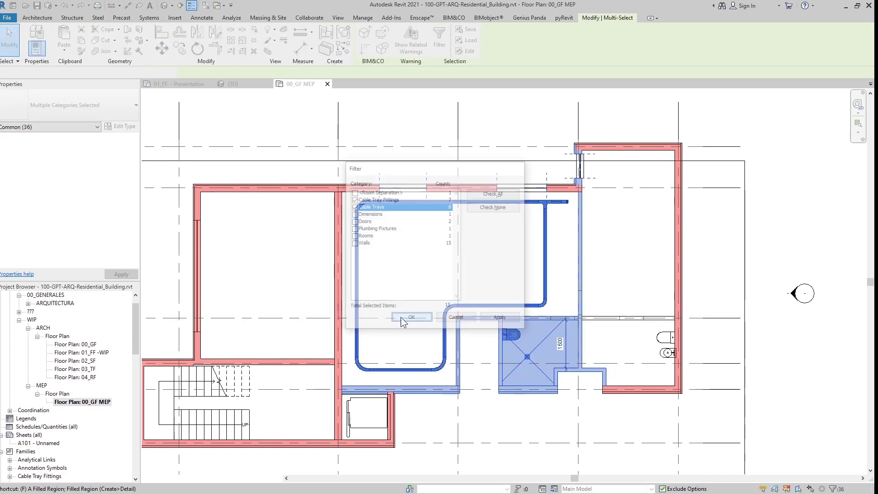
{"action": "left_click", "coordinate": [362, 17]}
{"action": "left_click", "coordinate": [465, 29]}
{"action": "left_click", "coordinate": [394, 309]}
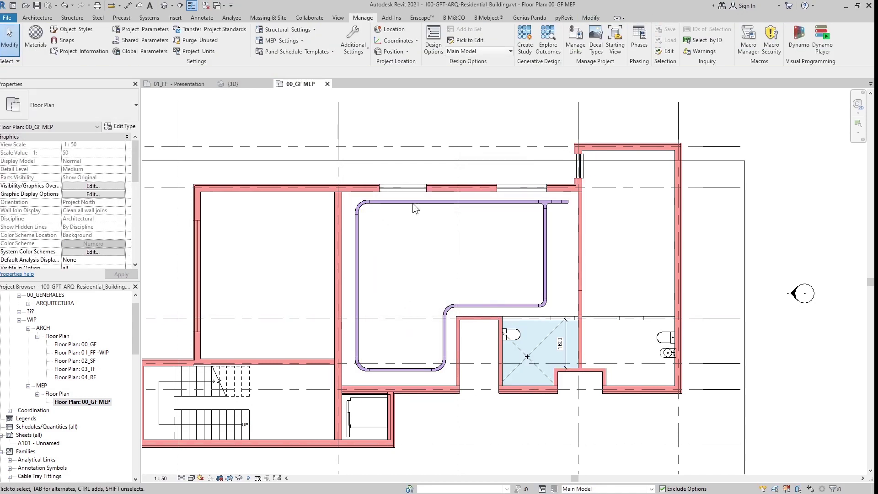
Step: Create an extra design option set and delete it again
{"action": "left_click", "coordinate": [433, 41]}
{"action": "left_click", "coordinate": [747, 156]}
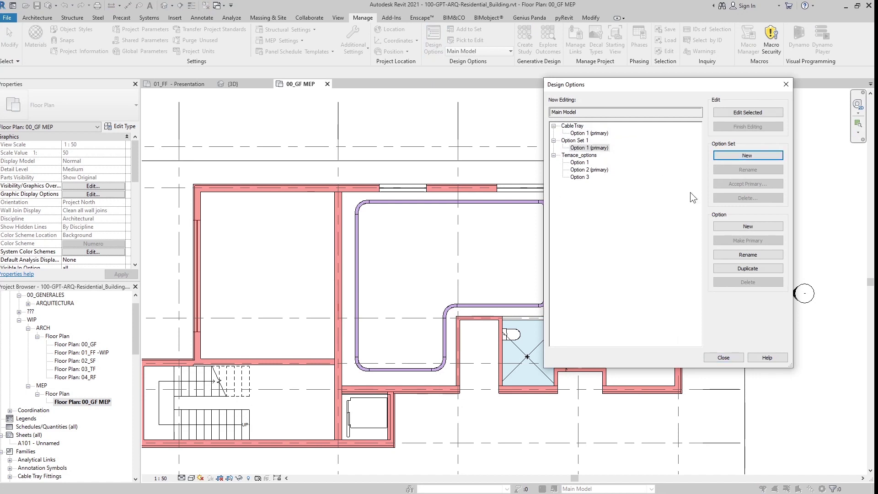
{"action": "left_click", "coordinate": [748, 197]}
{"action": "left_click", "coordinate": [460, 262]}
Step: Add Option 2 to the CableTray set and make it the active option for editing
{"action": "left_click", "coordinate": [589, 133]}
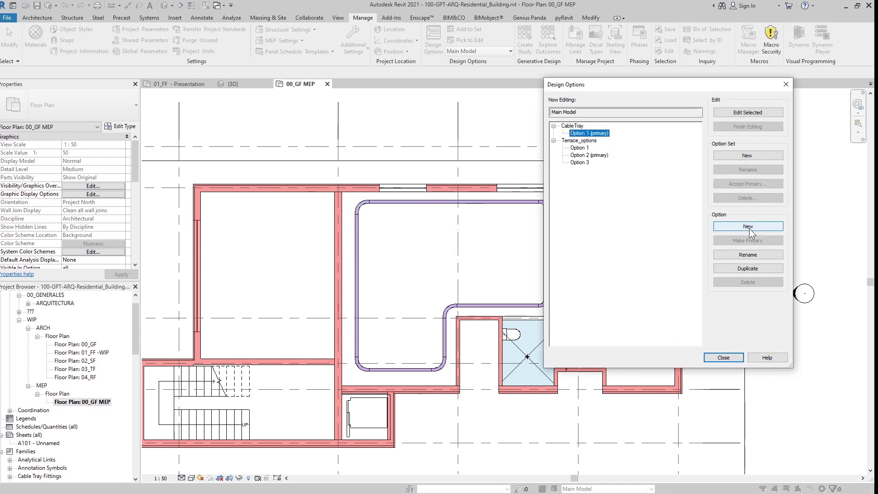
{"action": "left_click", "coordinate": [748, 228]}
{"action": "left_click", "coordinate": [747, 112]}
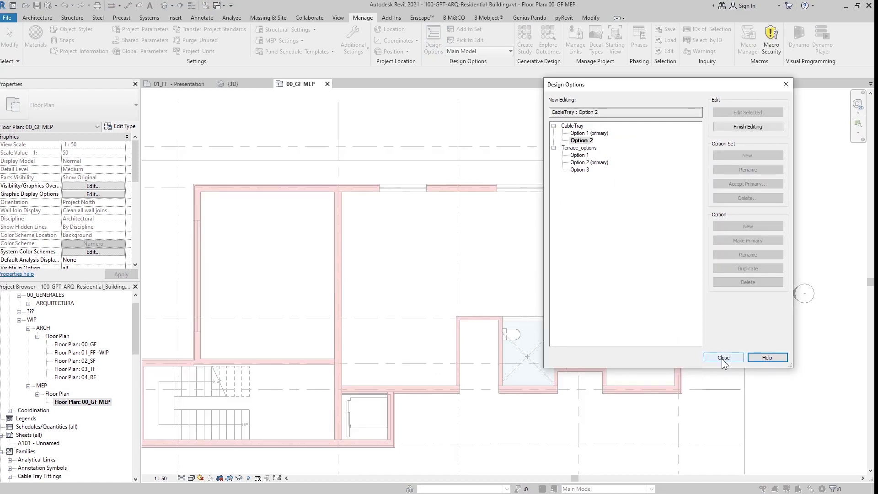
{"action": "left_click", "coordinate": [723, 357]}
Step: Draw two separate 100 x 50 mm cable trays, one horizontally across the central room and one vertically beside its stair-side wall
{"action": "middle_click_drag", "start_coordinate": [483, 288], "coordinate": [515, 279]}
{"action": "key", "text": "t"}
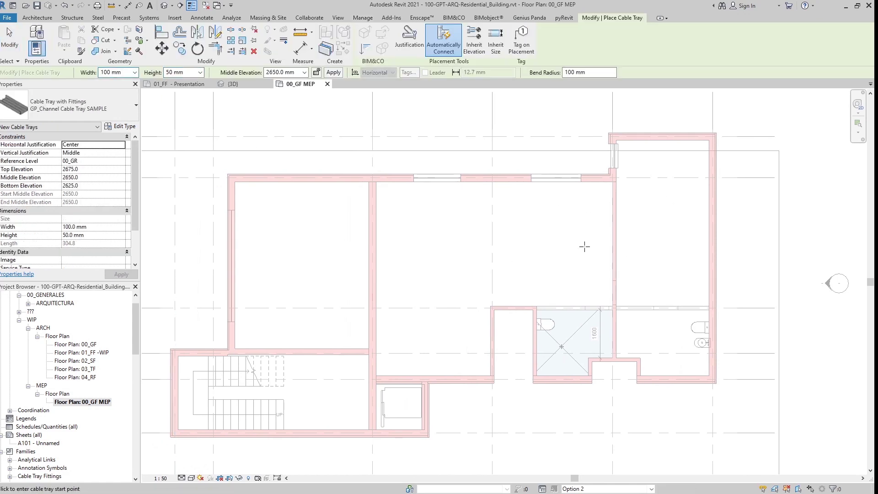
{"action": "left_click", "coordinate": [593, 252]}
{"action": "left_click", "coordinate": [397, 252]}
{"action": "key", "text": "Escape"}
{"action": "left_click", "coordinate": [391, 192]}
{"action": "left_click", "coordinate": [391, 367]}
{"action": "key", "text": "Escape"}
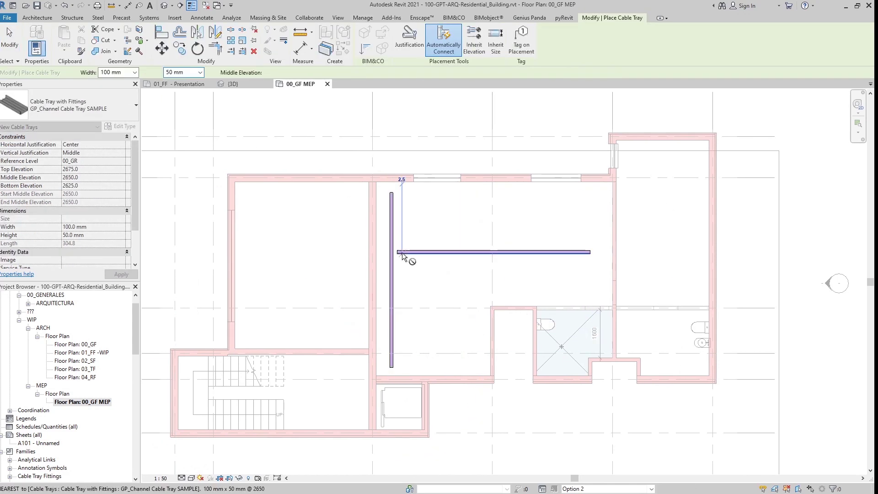
{"action": "key", "text": "Escape"}
{"action": "scroll", "coordinate": [401, 249], "scroll_direction": "up", "scroll_amount": 1}
{"action": "key", "text": "t"}
{"action": "left_click", "coordinate": [387, 325]}
{"action": "left_click", "coordinate": [432, 253]}
{"action": "key", "text": "c"}
{"action": "key", "text": "s"}
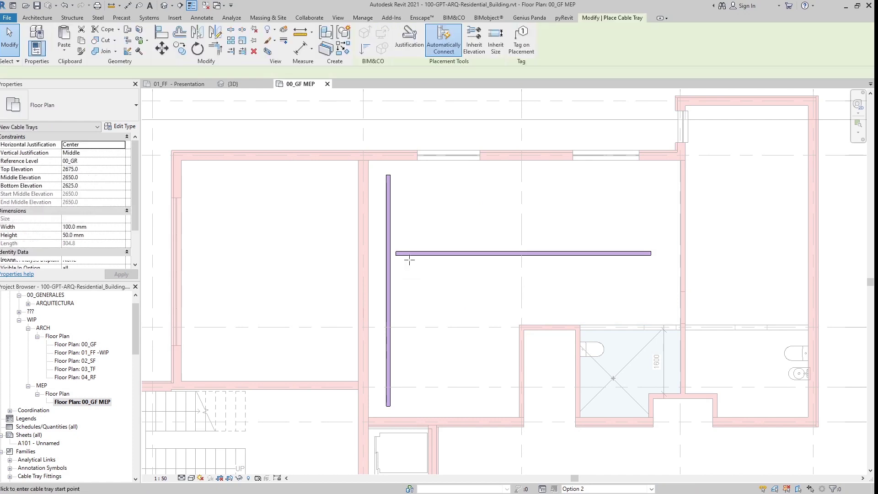
{"action": "key", "text": "Escape"}
Step: Extend the horizontal cable tray to the vertical one so that they join with a tee fitting
{"action": "key", "text": "t"}
{"action": "key", "text": "r"}
{"action": "left_click", "coordinate": [386, 264]}
{"action": "left_click", "coordinate": [407, 253]}
{"action": "key", "text": "Escape"}
Step: Change the horizontal tee fitting to the smaller-radius type
{"action": "left_click", "coordinate": [388, 267]}
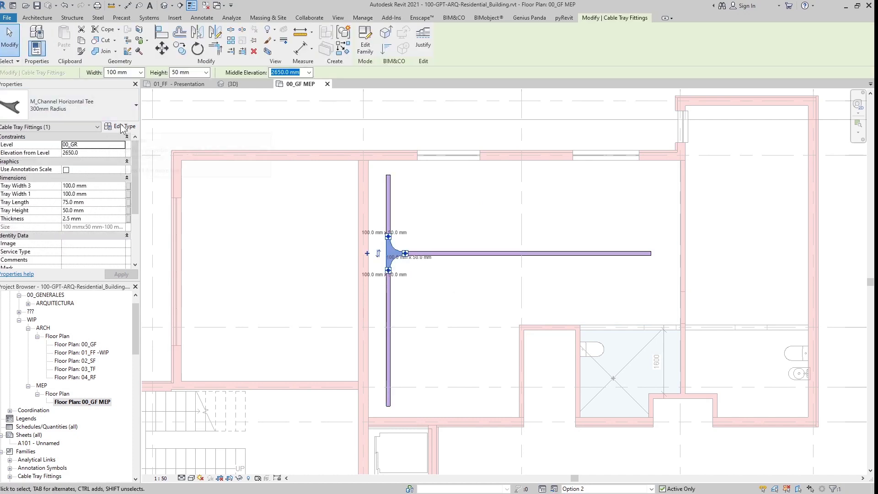
{"action": "left_click", "coordinate": [108, 105]}
{"action": "left_click", "coordinate": [91, 199]}
{"action": "left_click", "coordinate": [423, 313]}
Step: Continue the horizontal tray from its free end up toward the window wall and turn it in a short stub toward the side wall
{"action": "middle_click_drag", "start_coordinate": [424, 314], "coordinate": [408, 311]}
{"action": "left_click", "coordinate": [614, 252]}
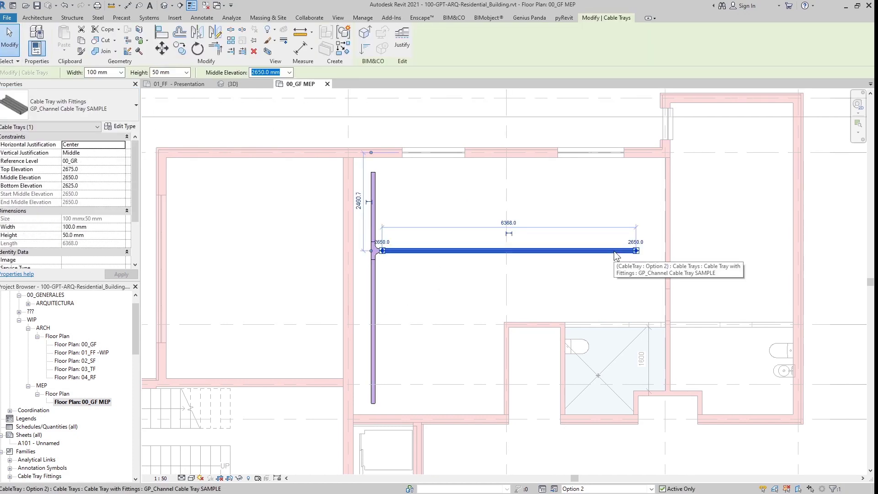
{"action": "right_click", "coordinate": [635, 251]}
{"action": "left_click", "coordinate": [671, 293]}
{"action": "left_click", "coordinate": [636, 179]}
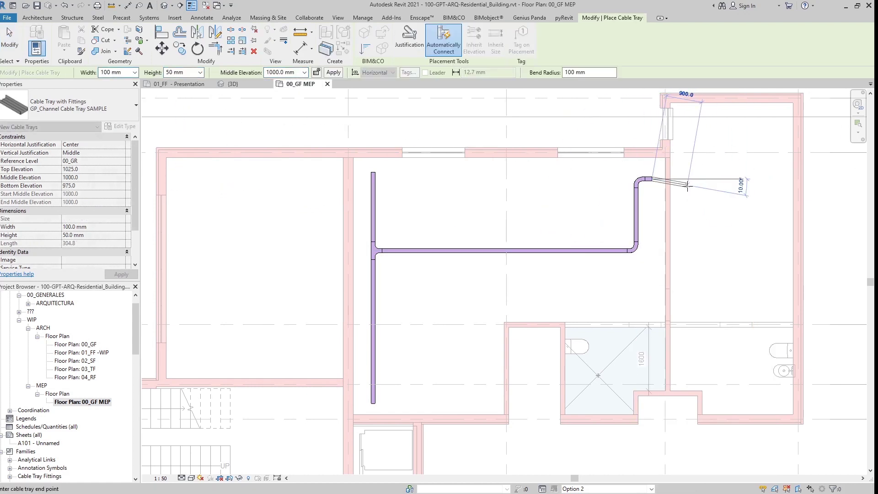
{"action": "key", "text": "Escape"}
{"action": "key", "text": "Escape"}
Step: Stretch the tray stub to about 600 mm and continue it from its end at a middle elevation of 1000 mm
{"action": "scroll", "coordinate": [673, 179], "scroll_direction": "up", "scroll_amount": 2}
{"action": "left_click_drag", "start_coordinate": [637, 179], "coordinate": [650, 178]}
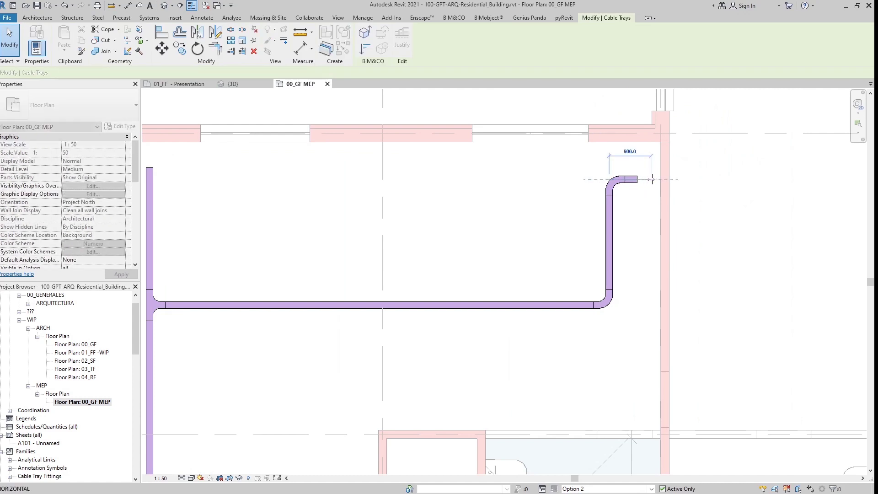
{"action": "right_click", "coordinate": [649, 177]}
{"action": "left_click", "coordinate": [673, 219]}
{"action": "key", "text": "Return"}
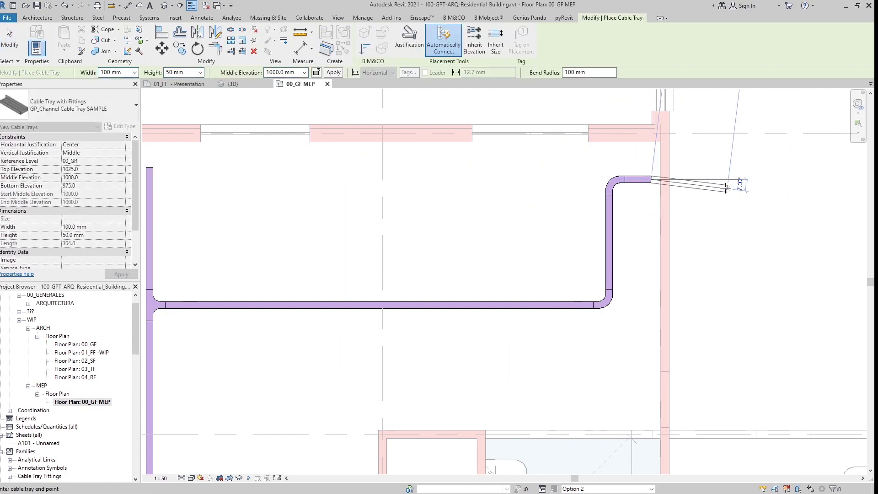
{"action": "left_click", "coordinate": [730, 179]}
{"action": "key", "text": "Escape"}
{"action": "key", "text": "Escape"}
Step: Delete the lower horizontal tray piece beyond the vertical drop at the side wall
{"action": "scroll", "coordinate": [684, 177], "scroll_direction": "up", "scroll_amount": 2}
{"action": "left_click", "coordinate": [658, 183]}
{"action": "key", "text": "d"}
{"action": "key", "text": "e"}
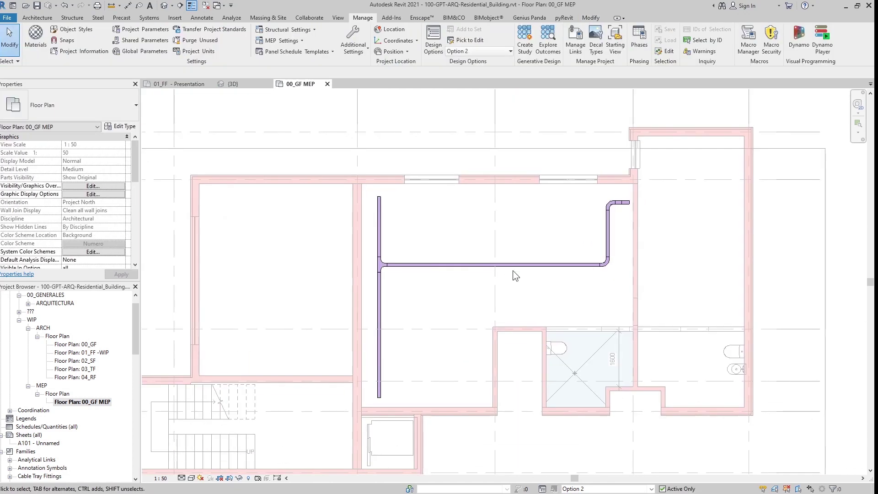
Step: Change the cross fitting on the horizontal tray run to the M_Channel Horizontal Cross type GP_100mm Radius
{"action": "left_click", "coordinate": [83, 107]}
{"action": "left_click", "coordinate": [37, 200]}
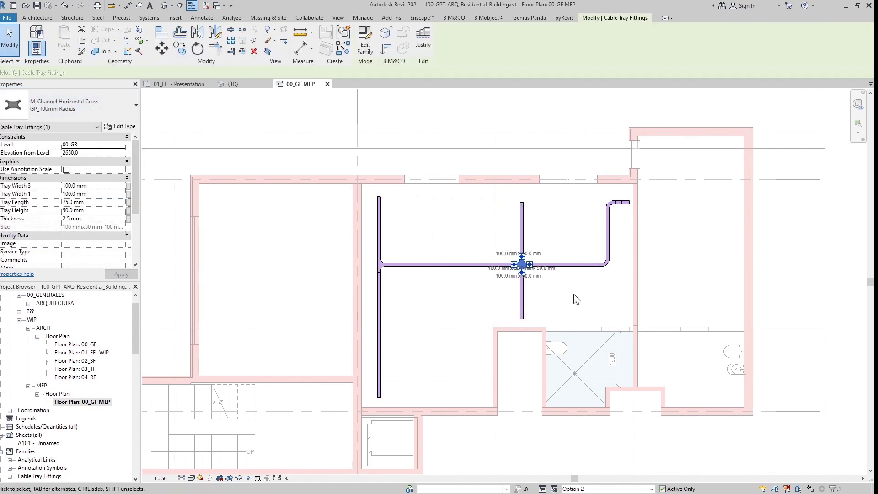
{"action": "left_click", "coordinate": [574, 293]}
Step: Select the whole Option 2 cable tray run, isolate its categories in the {3D} view and examine the layout
{"action": "left_click_drag", "start_coordinate": [304, 106], "coordinate": [636, 402]}
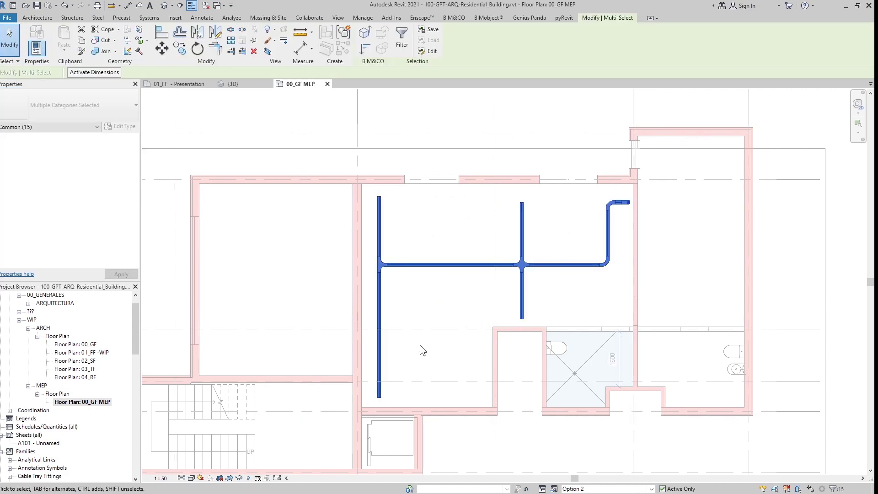
{"action": "key", "text": "ctrl+shift+Tab"}
{"action": "middle_click_drag", "start_coordinate": [422, 348], "coordinate": [482, 411], "text": "shift"}
{"action": "left_click", "coordinate": [259, 478]}
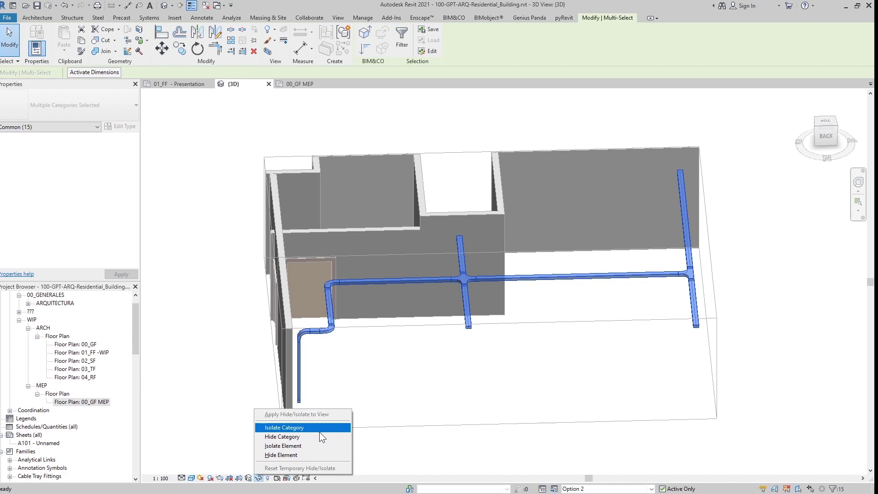
{"action": "left_click", "coordinate": [319, 429]}
{"action": "scroll", "coordinate": [356, 327], "scroll_direction": "down", "scroll_amount": 2}
{"action": "middle_click_drag", "start_coordinate": [412, 307], "coordinate": [419, 249], "text": "shift"}
Step: Reset the temporary isolation to view the cable tray run together with the surrounding walls
{"action": "left_click", "coordinate": [258, 478]}
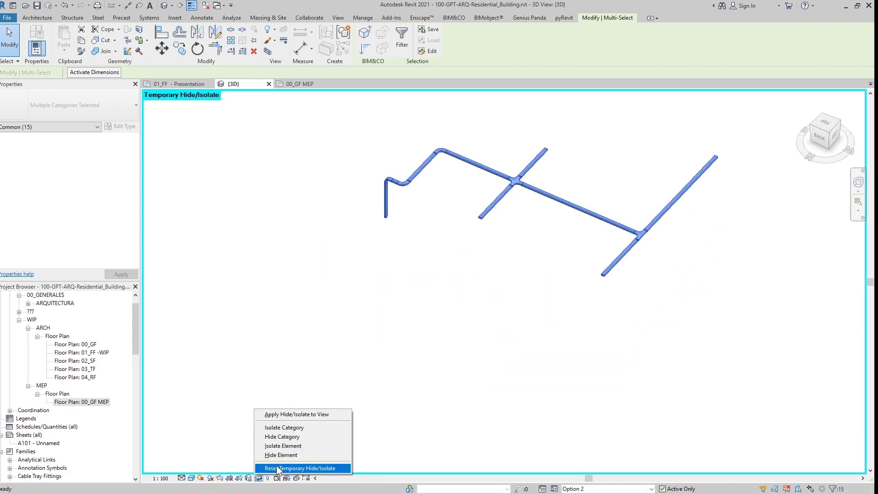
{"action": "left_click", "coordinate": [304, 465]}
{"action": "scroll", "coordinate": [517, 288], "scroll_direction": "down", "scroll_amount": 2}
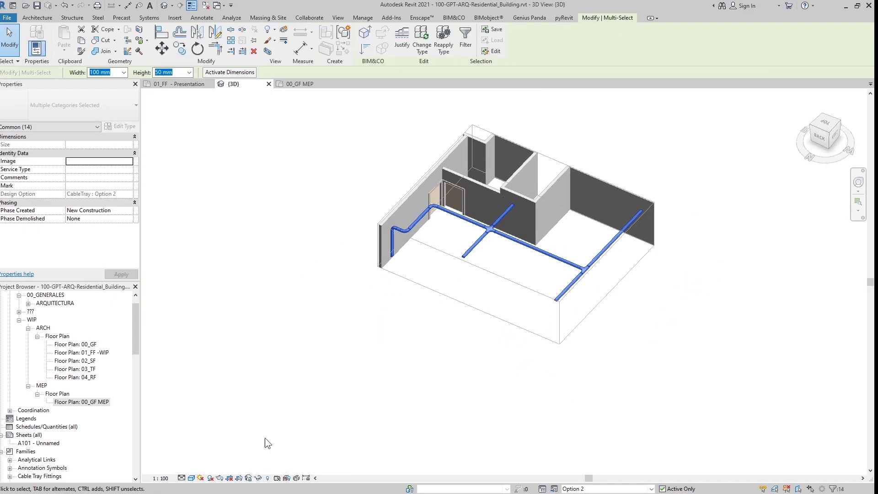